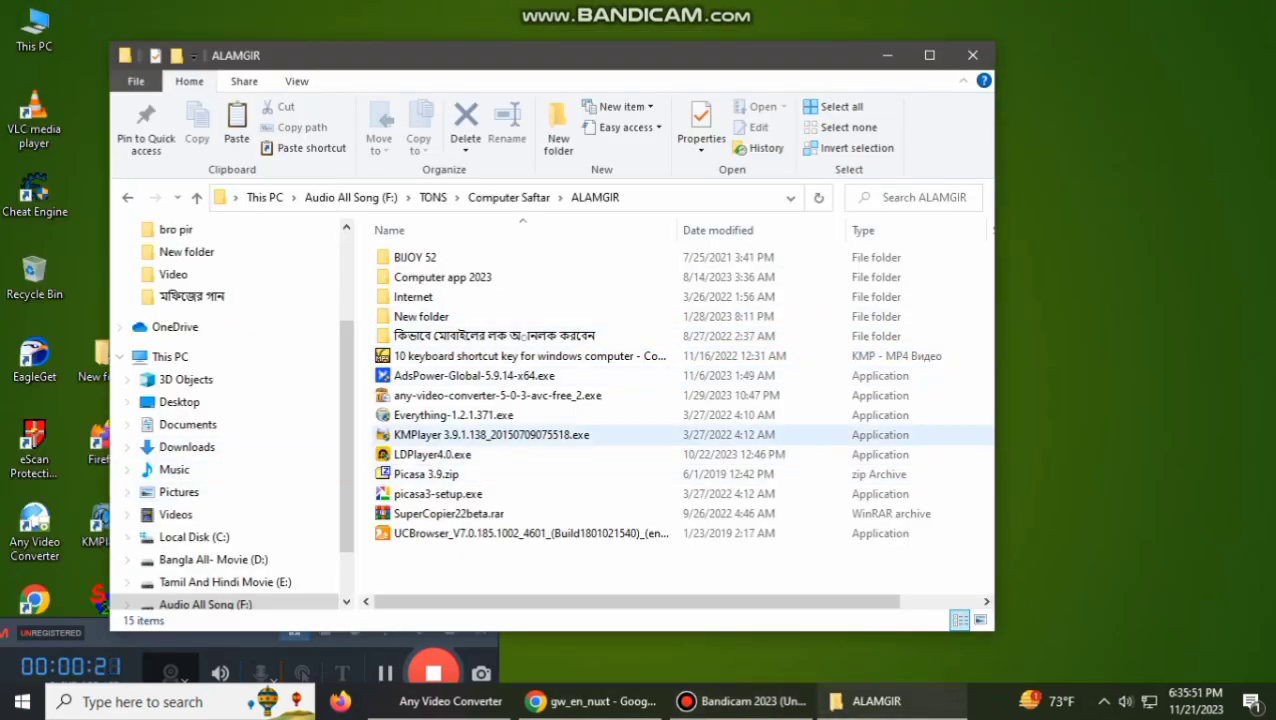
Run the LDPlayer4.0.exe installer as administrator and install LDPlayer with the license agreement accepted.
{"action": "right_click", "coordinate": [428, 454]}
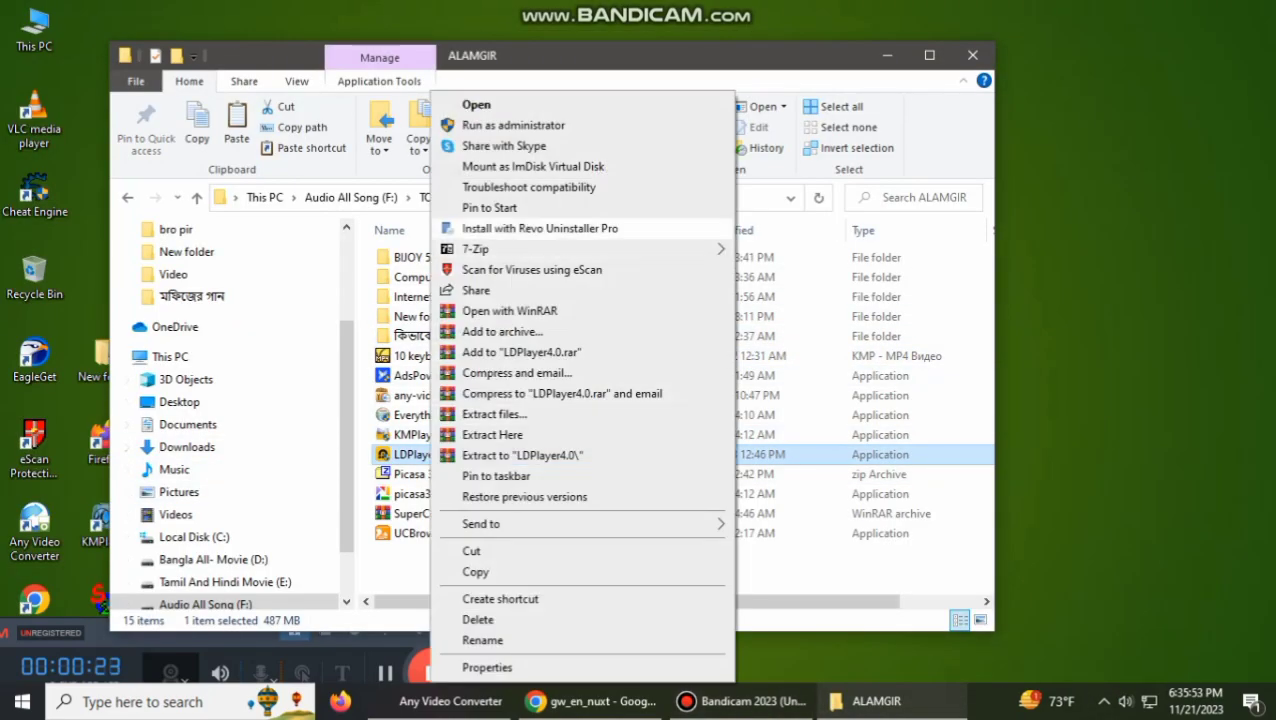
{"action": "left_click", "coordinate": [513, 125]}
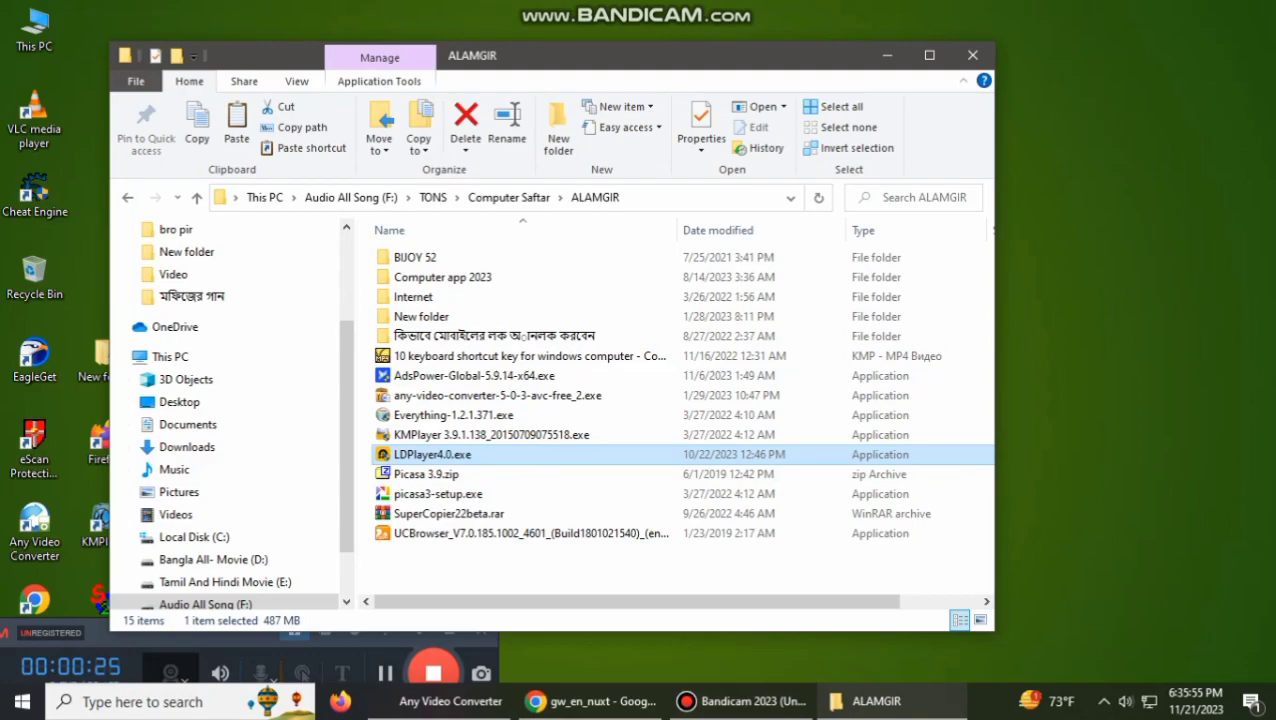
{"action": "left_click", "coordinate": [455, 551]}
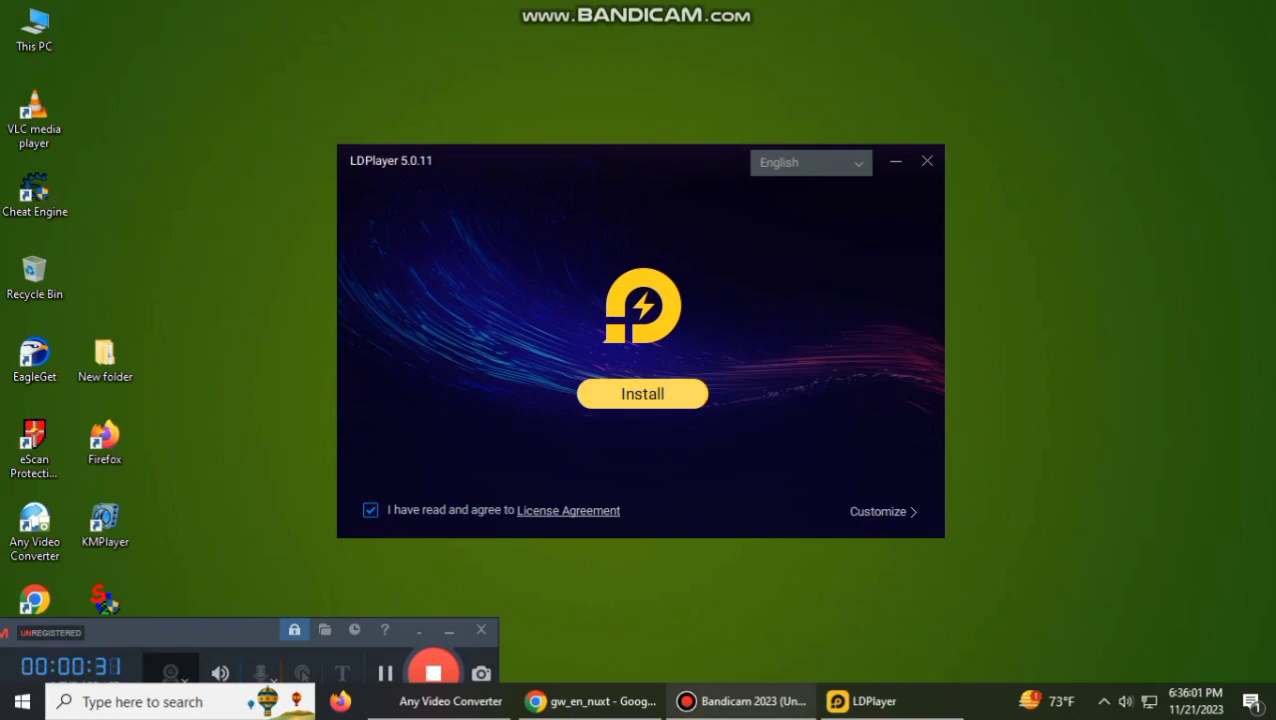
{"action": "left_click", "coordinate": [642, 394]}
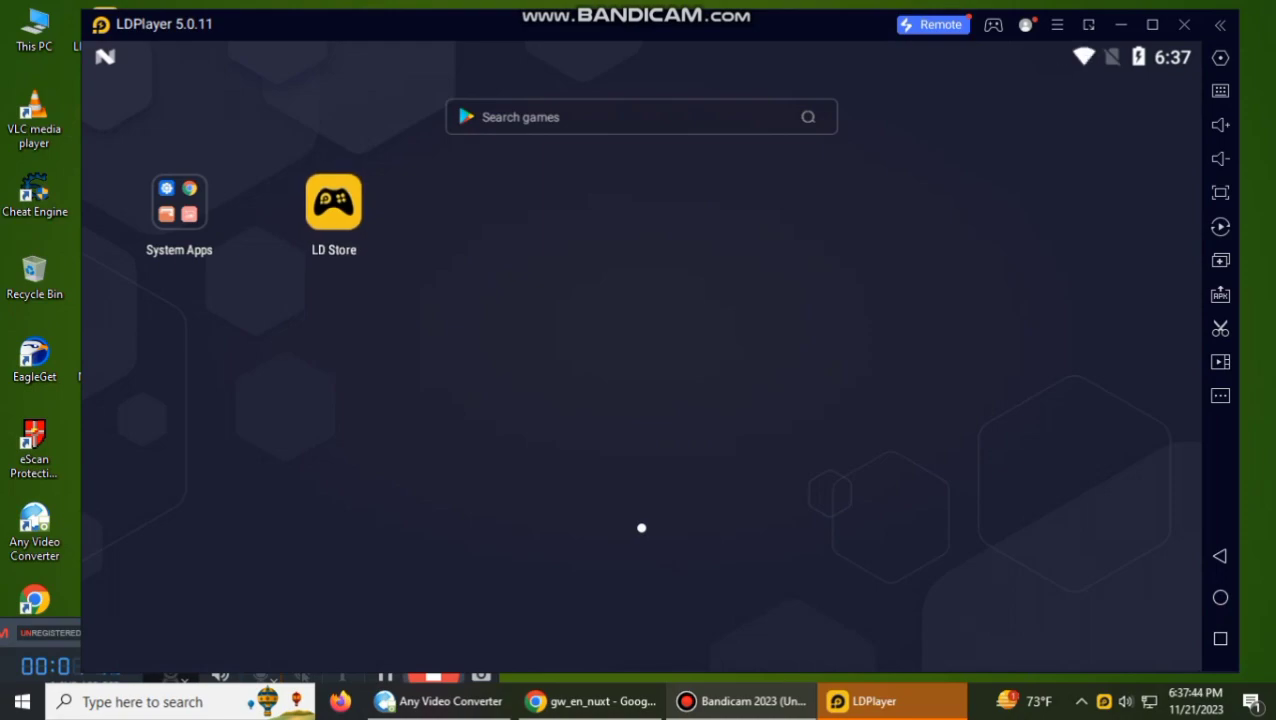
{"action": "left_click", "coordinate": [741, 701]}
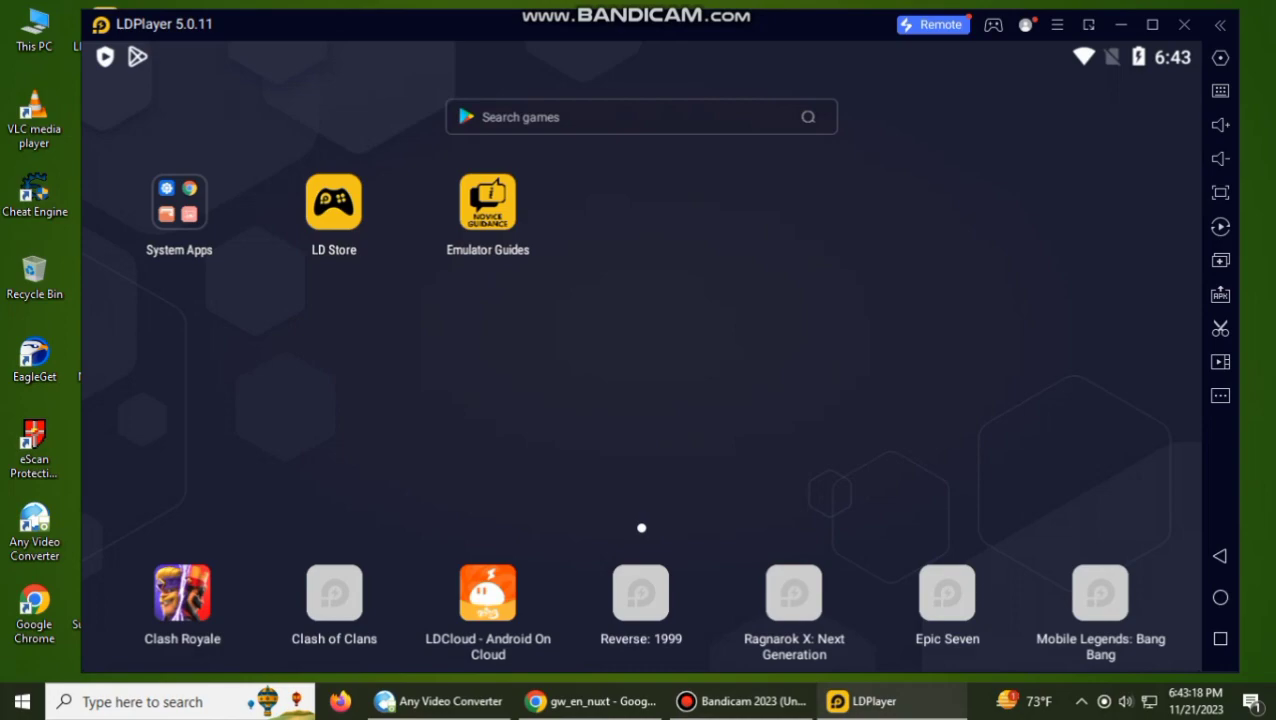
View the Android Settings app from the System Apps folder and return to the emulator's home screen.
{"action": "left_click", "coordinate": [180, 203]}
{"action": "left_click", "coordinate": [166, 238]}
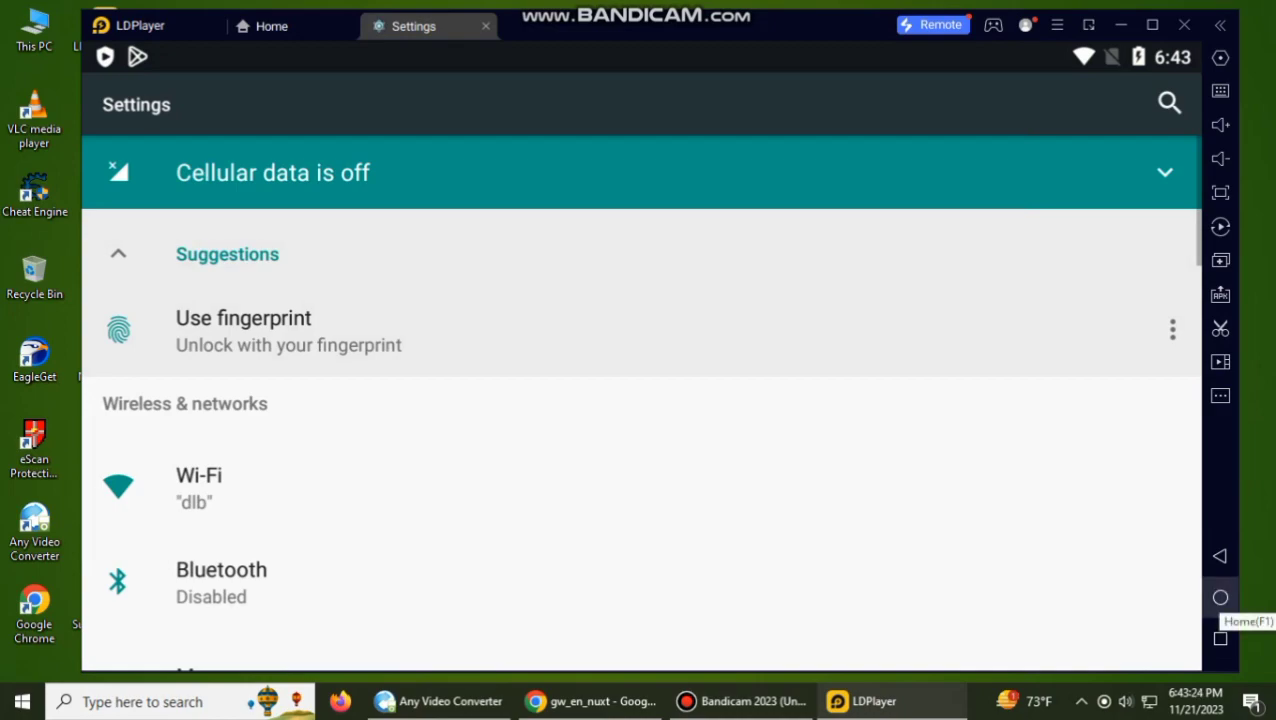
{"action": "left_click", "coordinate": [1220, 597]}
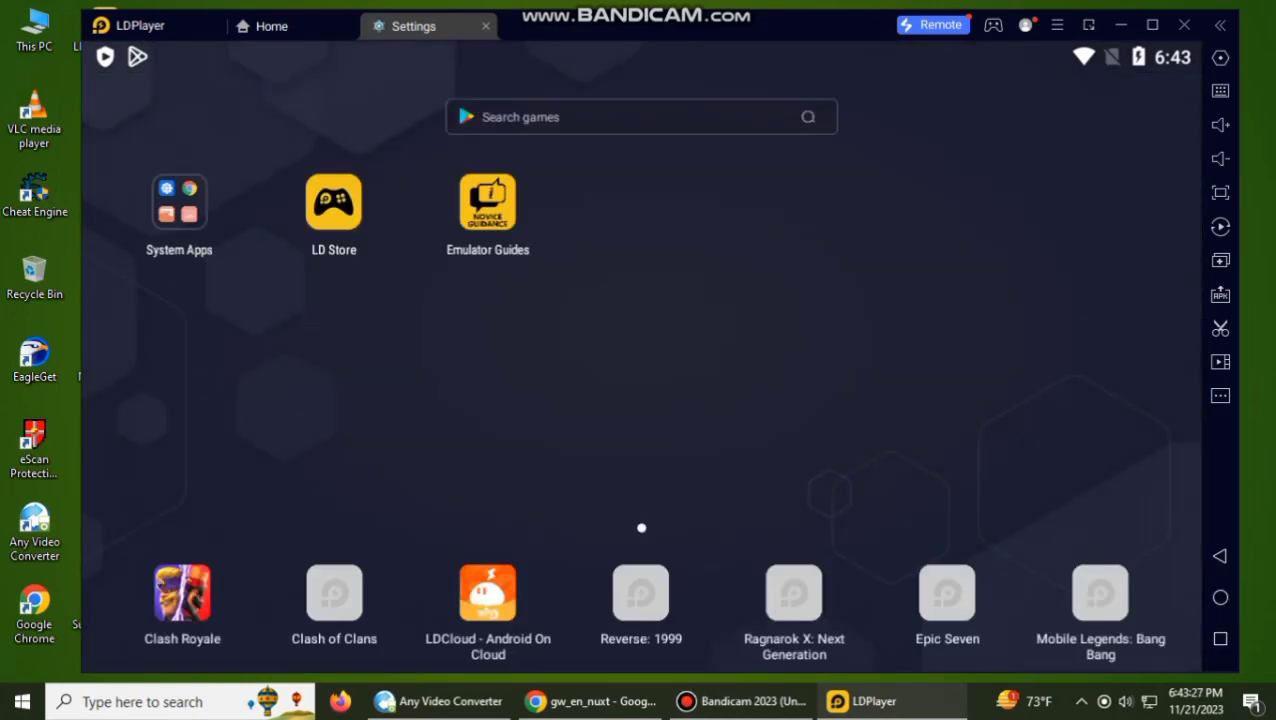
Mute the emulator's notification volume by lowering it to zero.
{"action": "left_click", "coordinate": [1220, 158]}
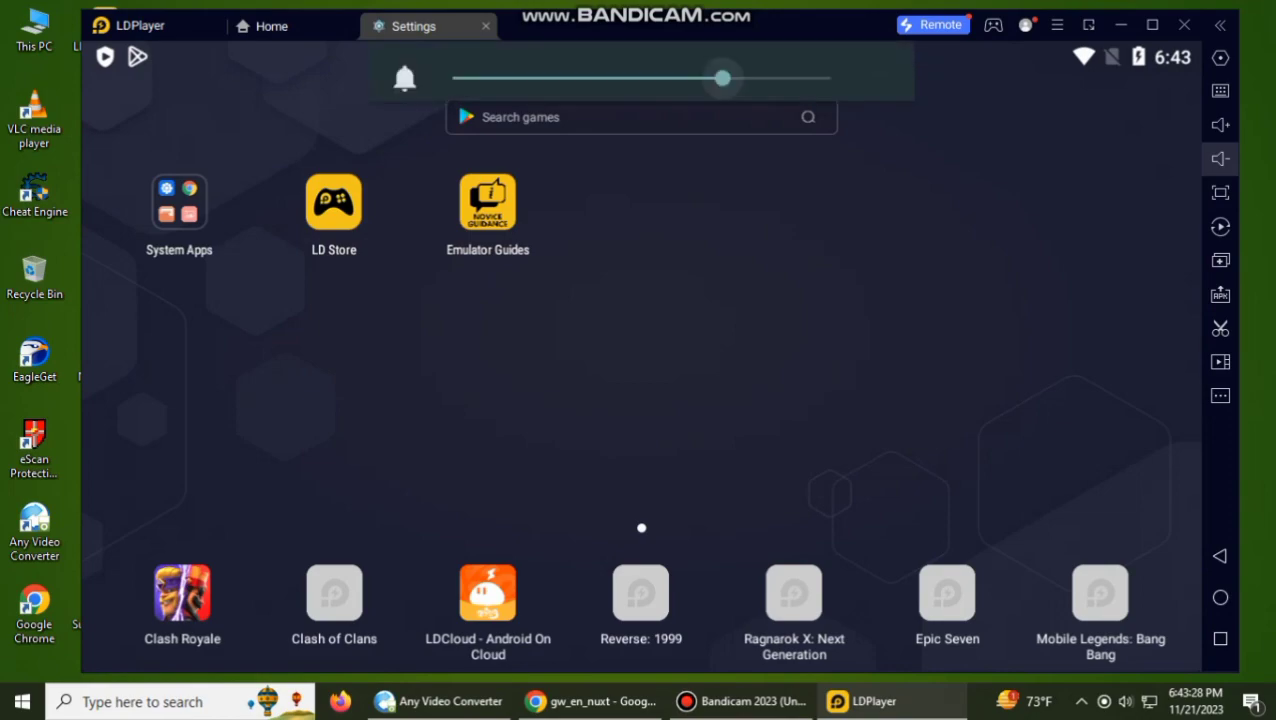
{"action": "left_click_drag", "start_coordinate": [723, 83], "coordinate": [453, 83]}
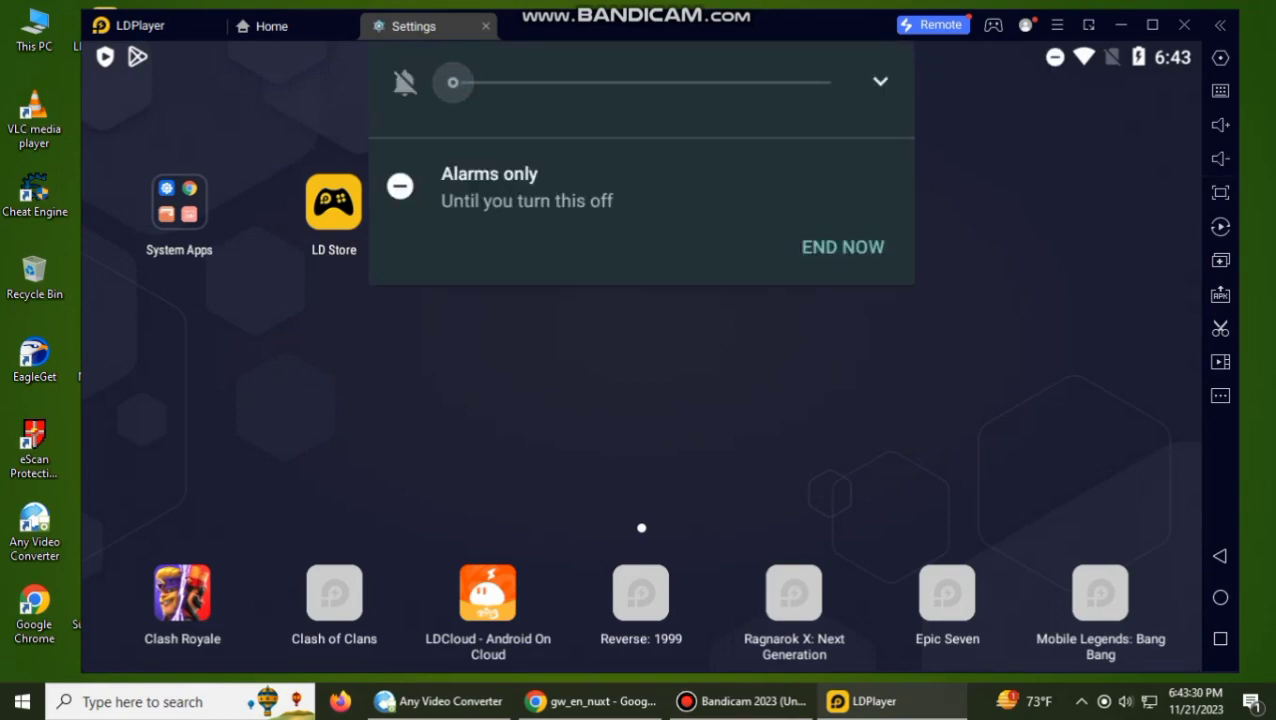
{"action": "left_click", "coordinate": [1220, 125]}
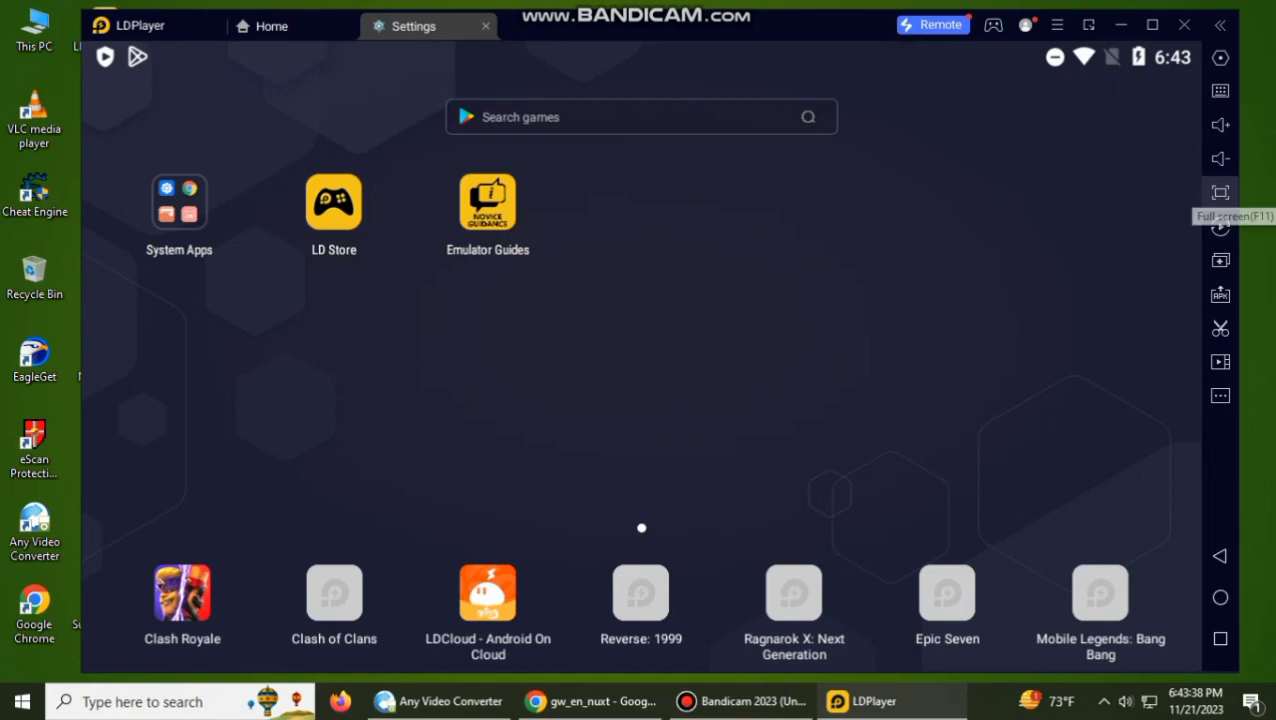
Preview the emulator's full screen mode and the Operation recorder, leaving both without recording anything.
{"action": "left_click", "coordinate": [1220, 193]}
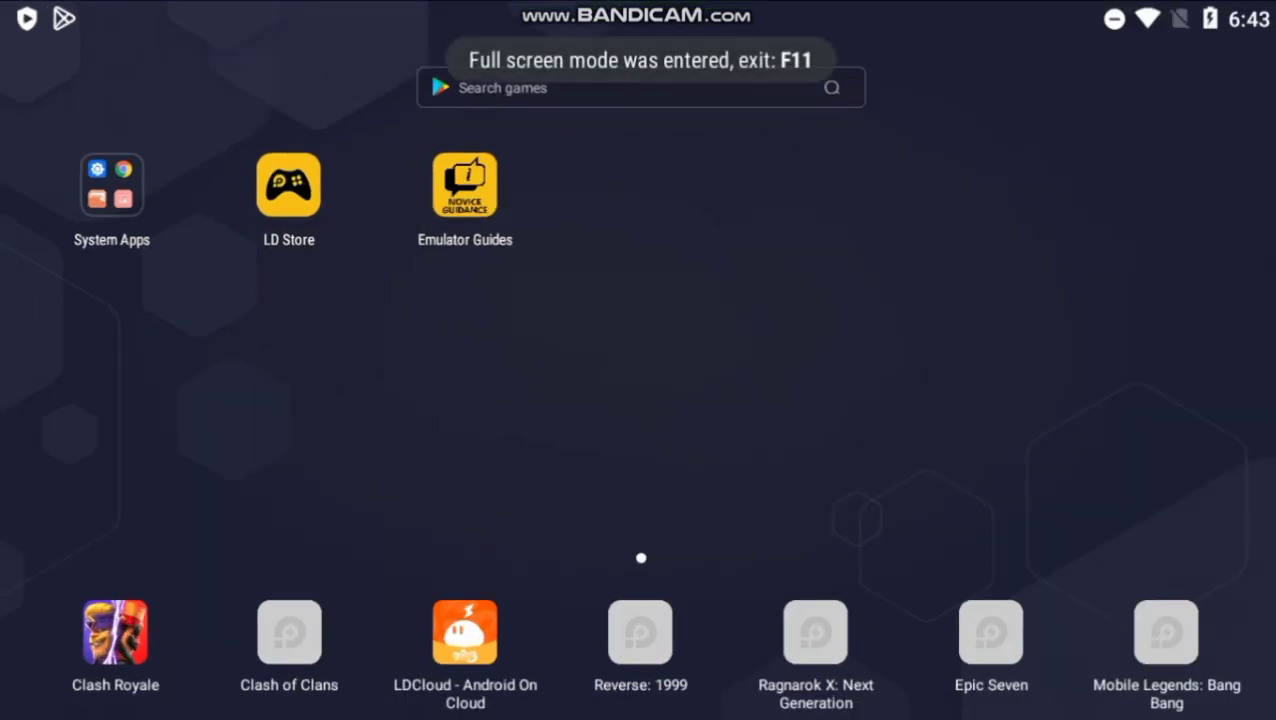
{"action": "key", "text": "F11"}
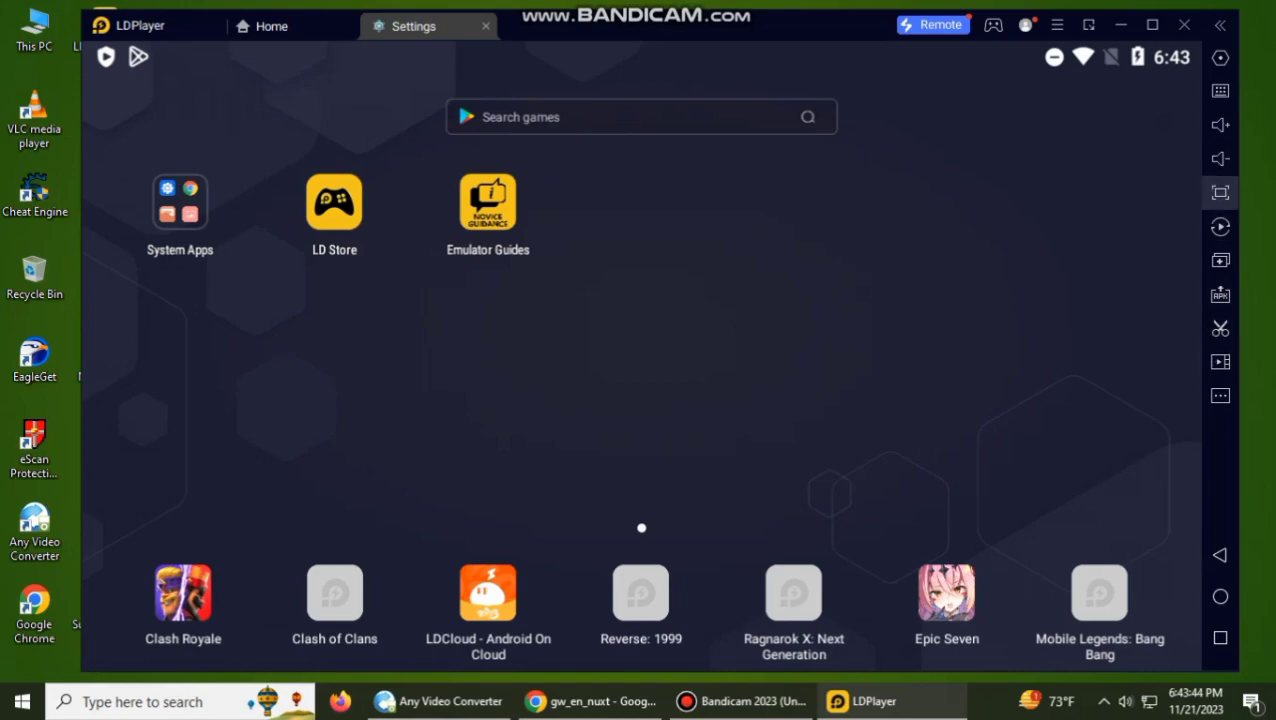
{"action": "left_click", "coordinate": [1220, 226]}
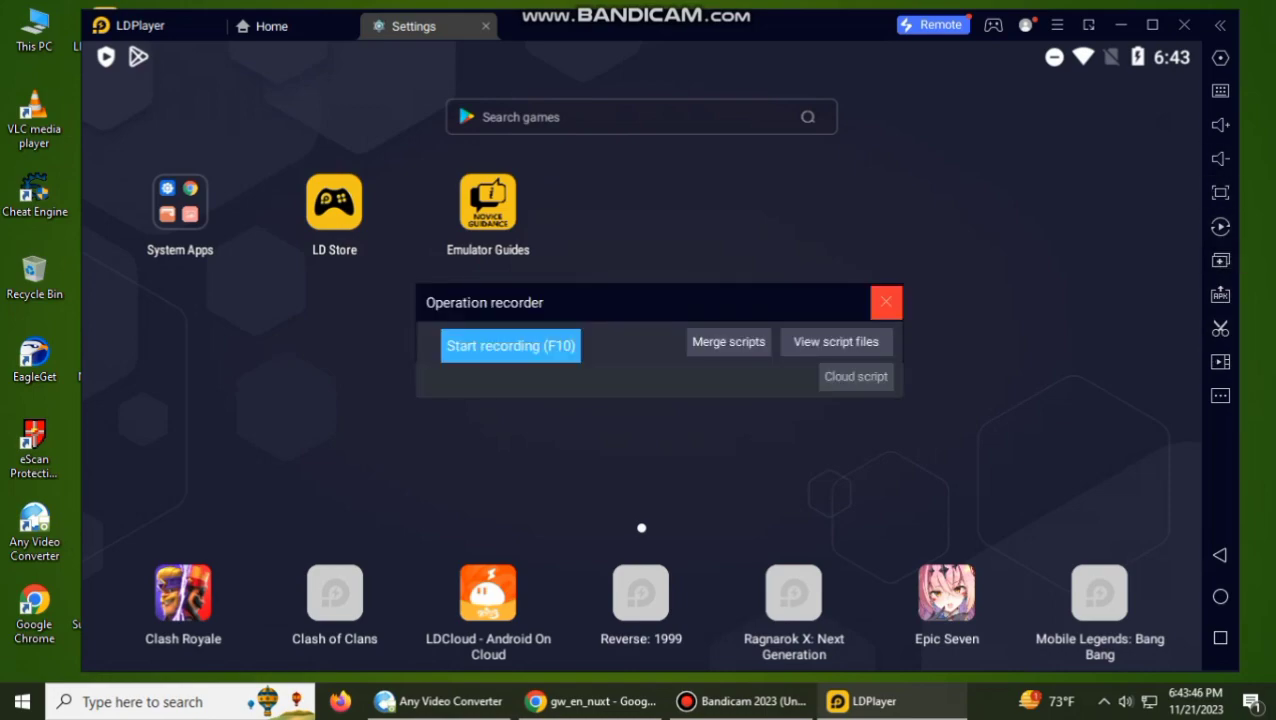
{"action": "left_click", "coordinate": [886, 301]}
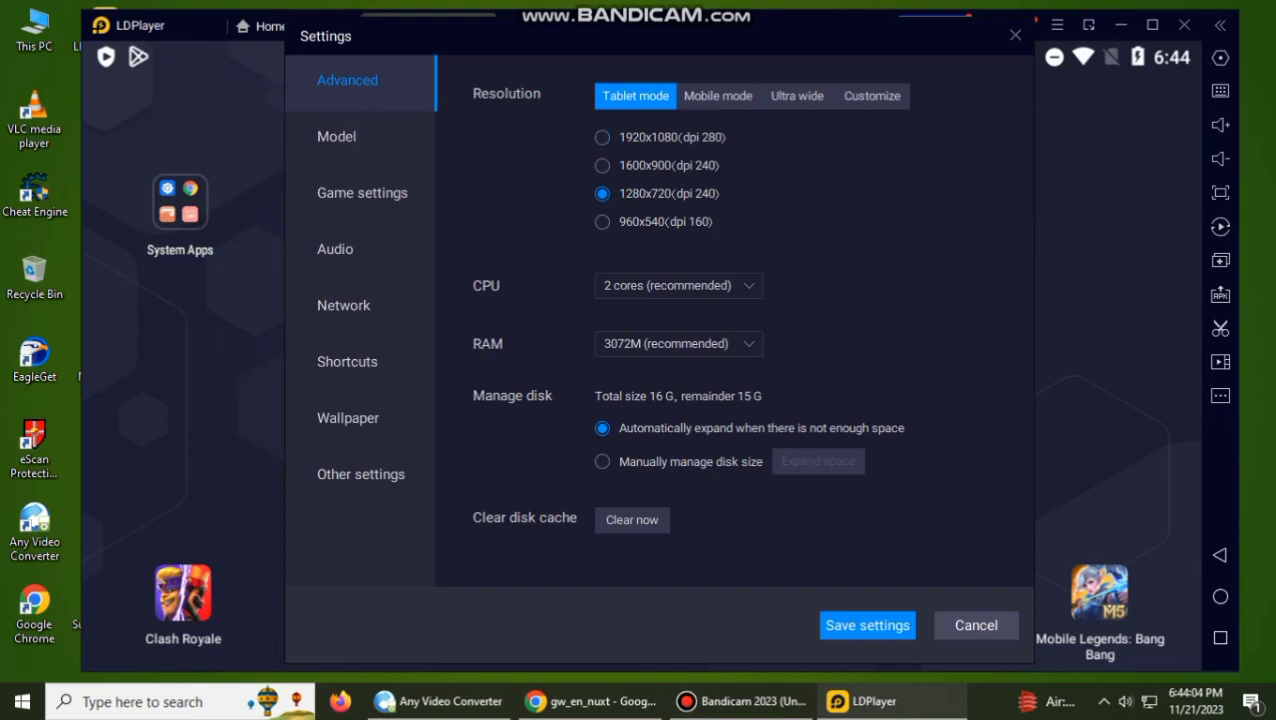
Examine the Customize, Ultra wide, Mobile and Tablet resolution modes and the CPU core choices in the Advanced settings.
{"action": "left_click", "coordinate": [872, 96]}
{"action": "left_click", "coordinate": [797, 96]}
{"action": "left_click", "coordinate": [718, 96]}
{"action": "left_click", "coordinate": [636, 96]}
{"action": "left_click", "coordinate": [679, 286]}
{"action": "left_click", "coordinate": [679, 286]}
Examine the Model settings, including the IMEI, manufacturer, model and high frame rate model fields.
{"action": "left_click", "coordinate": [337, 137]}
{"action": "left_click_drag", "start_coordinate": [650, 153], "coordinate": [577, 153]}
{"action": "left_click_drag", "start_coordinate": [692, 97], "coordinate": [577, 97]}
{"action": "left_click_drag", "start_coordinate": [652, 209], "coordinate": [598, 209]}
{"action": "left_click", "coordinate": [684, 300]}
{"action": "left_click", "coordinate": [684, 346]}
{"action": "left_click", "coordinate": [684, 346]}
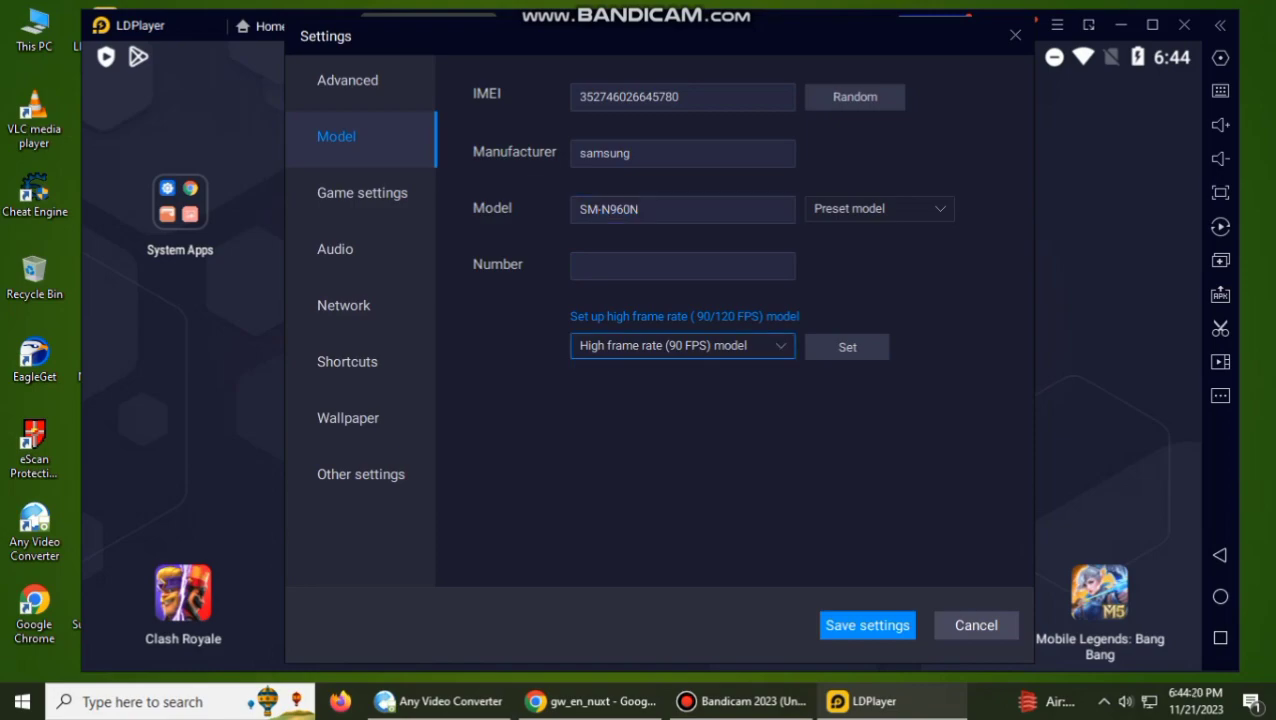
Review the emulator's game, audio, network, shortcut and wallpaper settings.
{"action": "left_click", "coordinate": [362, 193]}
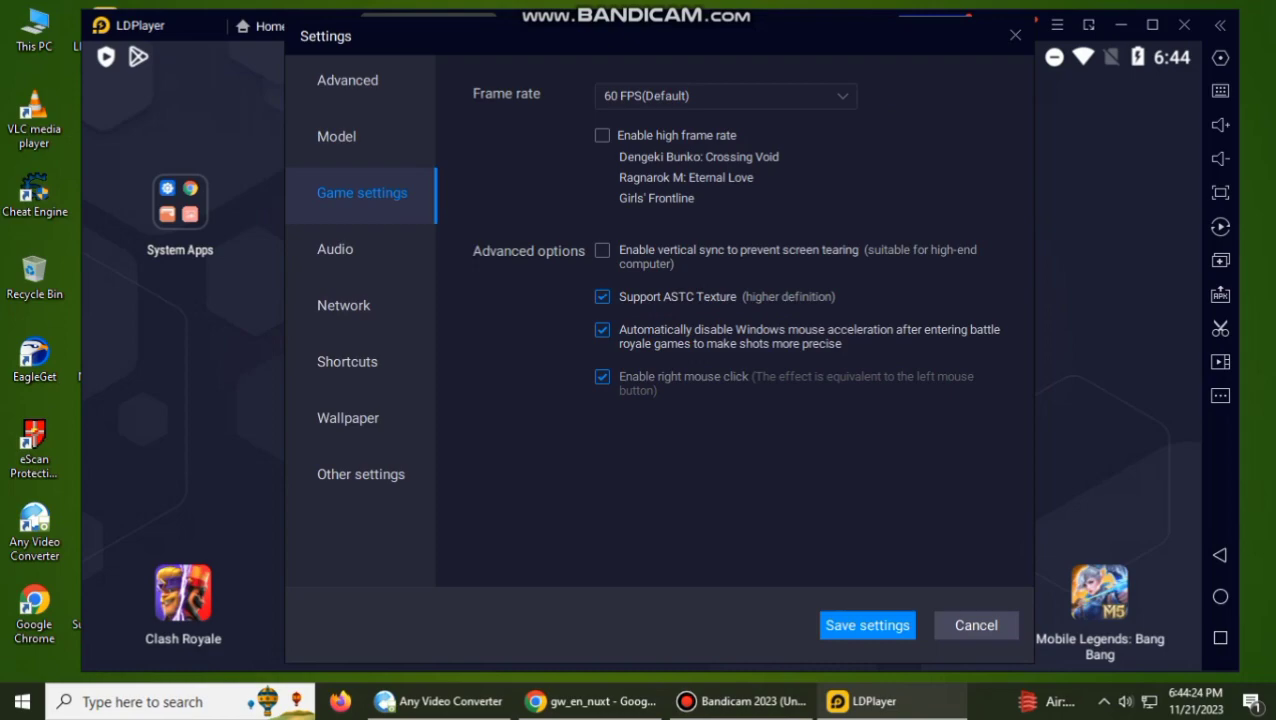
{"action": "left_click", "coordinate": [335, 249]}
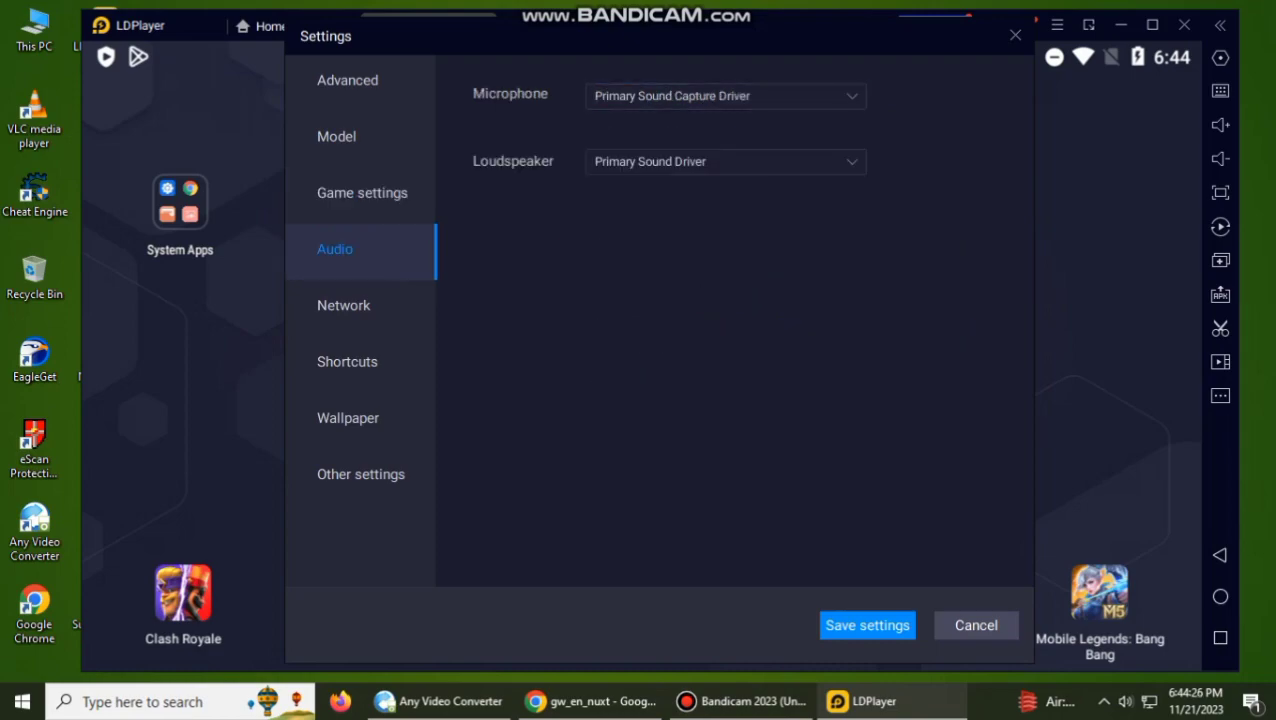
{"action": "left_click", "coordinate": [343, 305]}
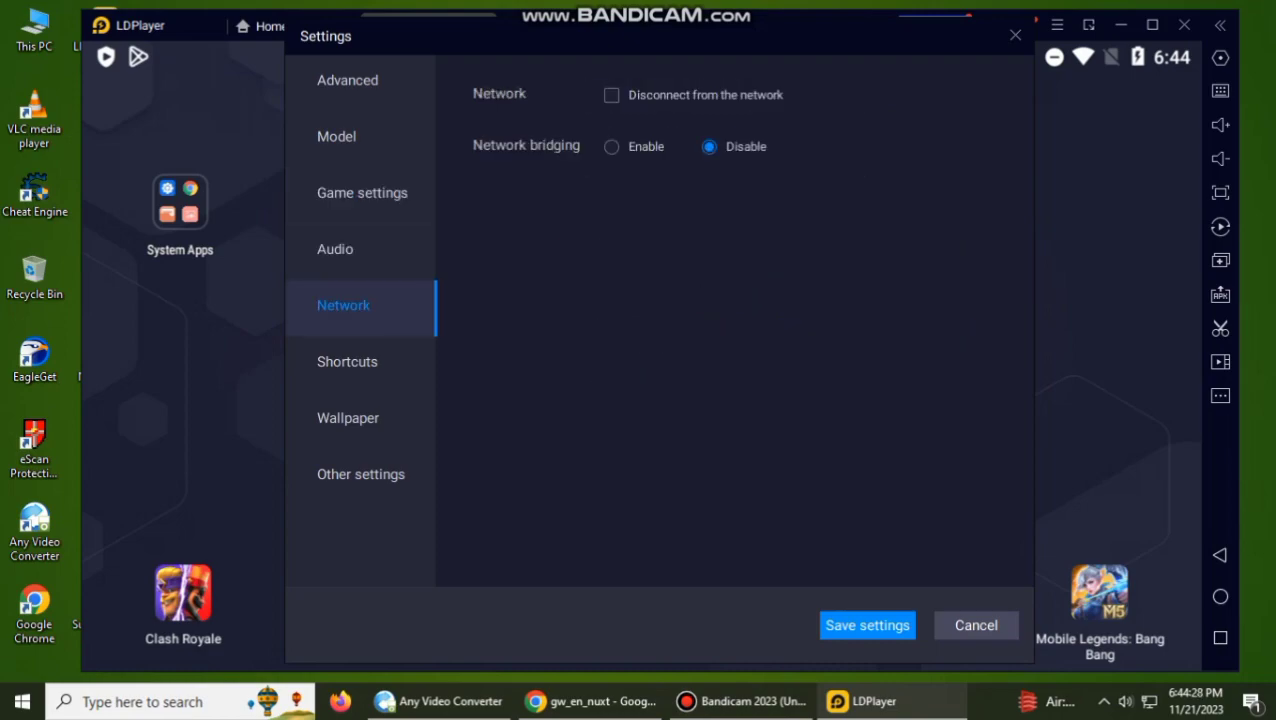
{"action": "left_click", "coordinate": [347, 361]}
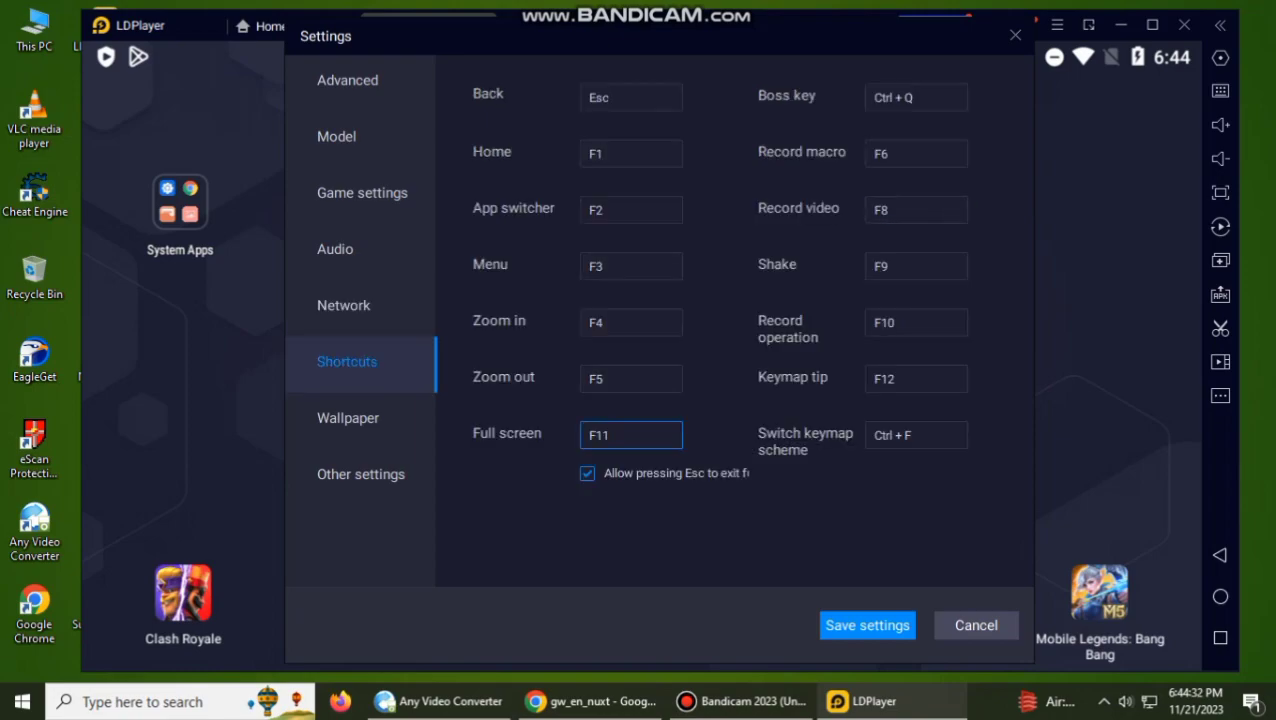
{"action": "left_click", "coordinate": [347, 418]}
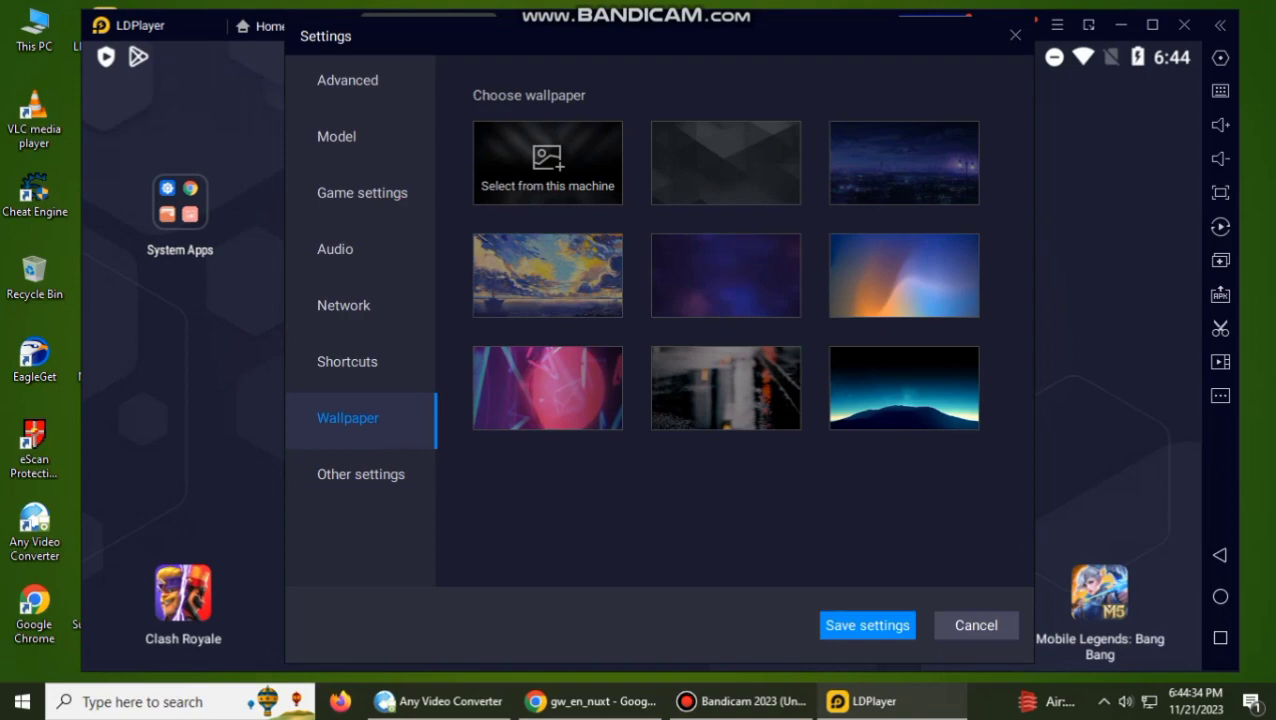
Check the Other settings page, and save the emulator settings with an immediate restart of LDPlayer.
{"action": "left_click", "coordinate": [361, 474]}
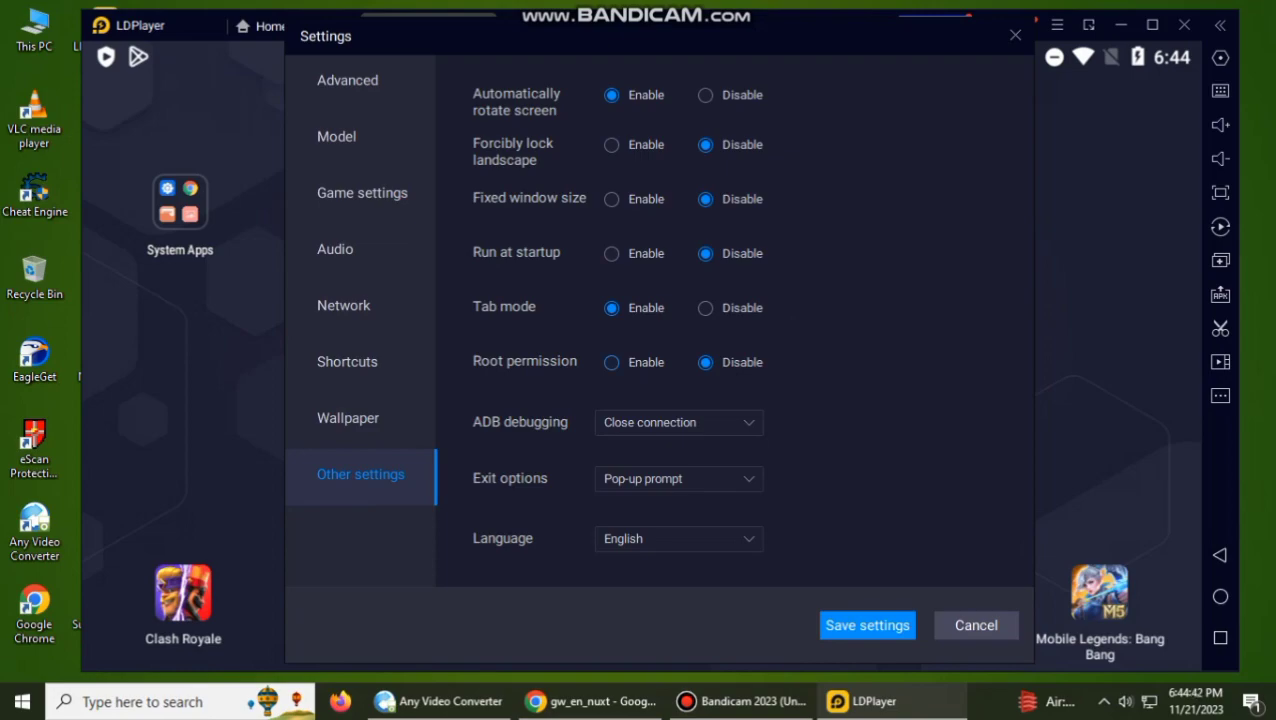
{"action": "left_click", "coordinate": [867, 625]}
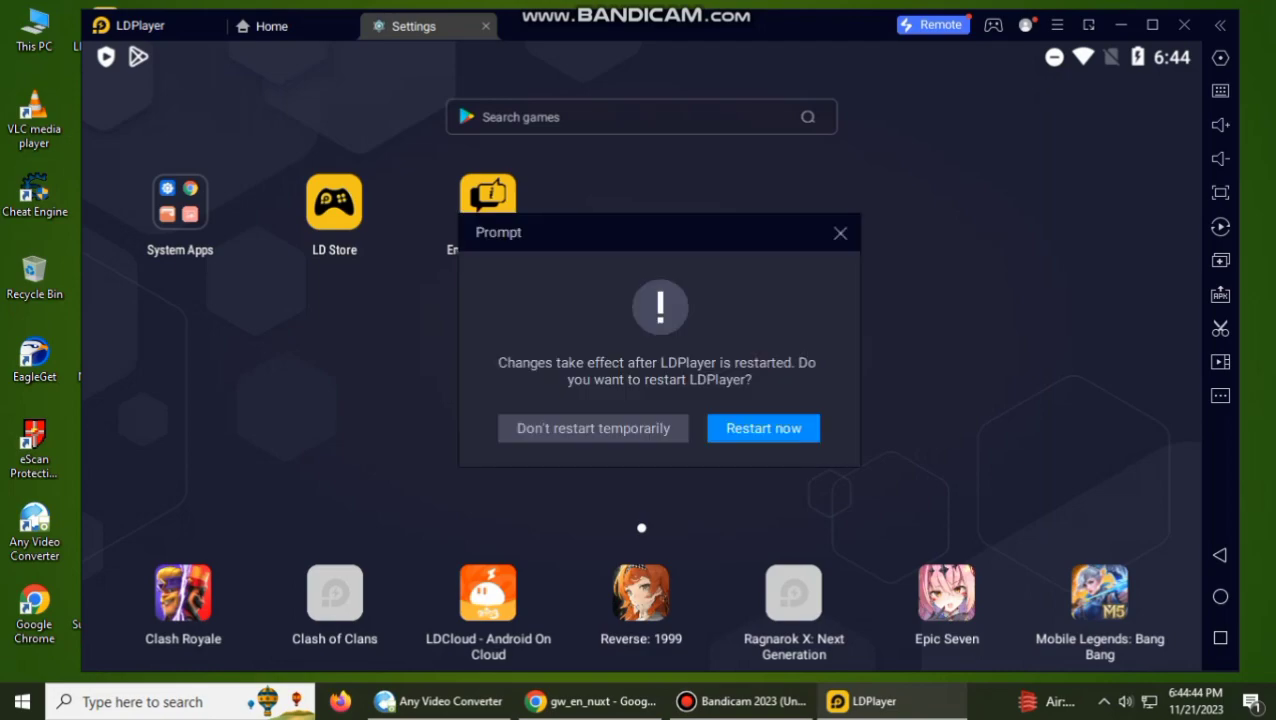
{"action": "left_click", "coordinate": [763, 428]}
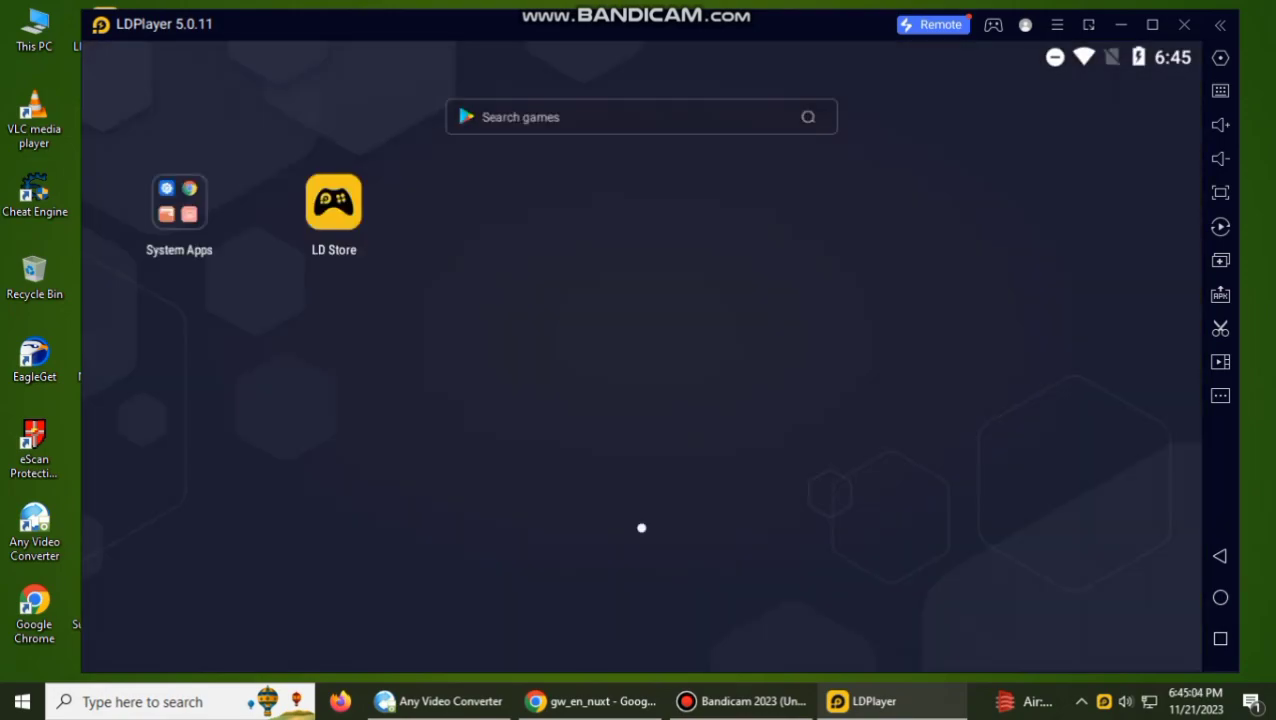
{"action": "left_click", "coordinate": [180, 203]}
{"action": "left_click", "coordinate": [641, 527]}
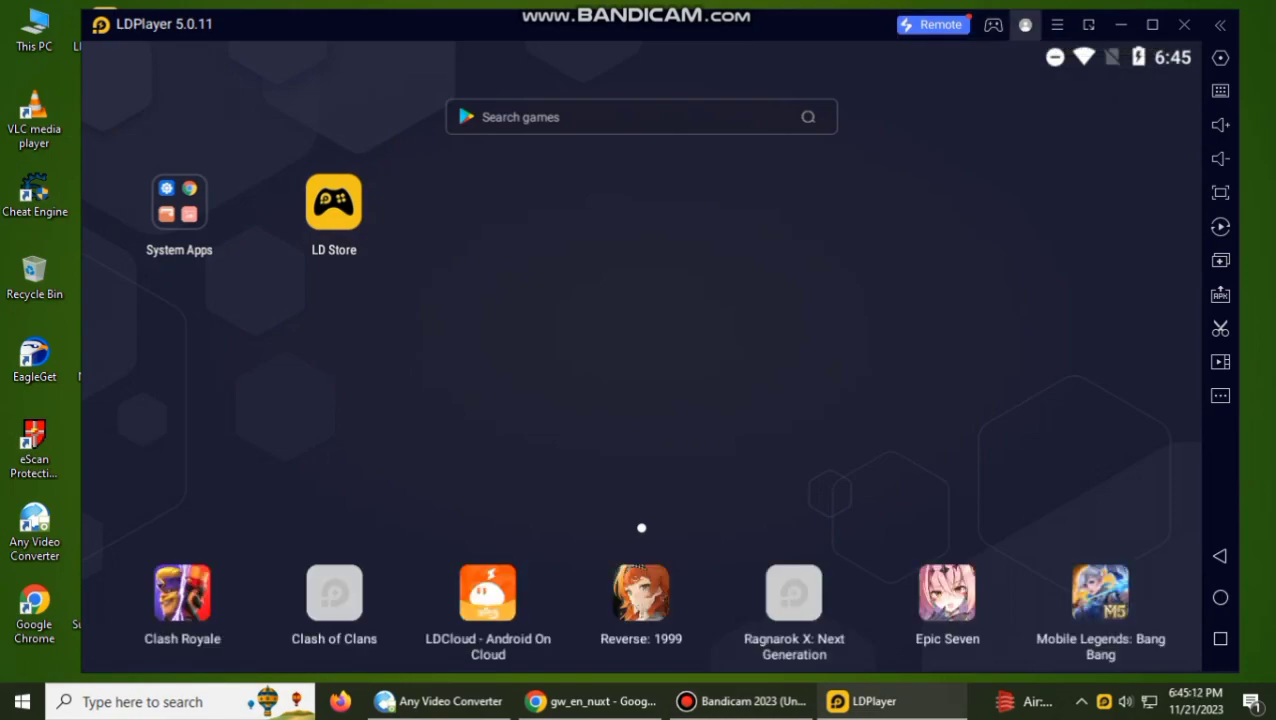
{"action": "left_click", "coordinate": [1057, 24]}
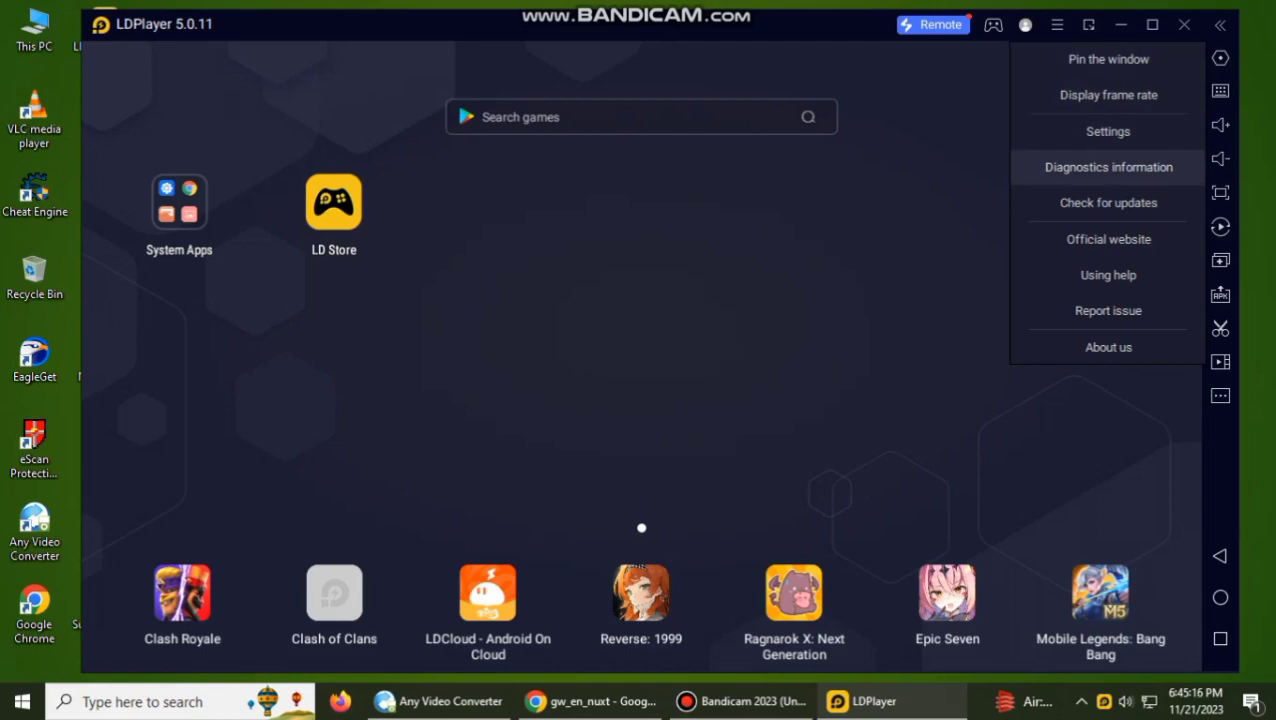
{"action": "left_click", "coordinate": [930, 345]}
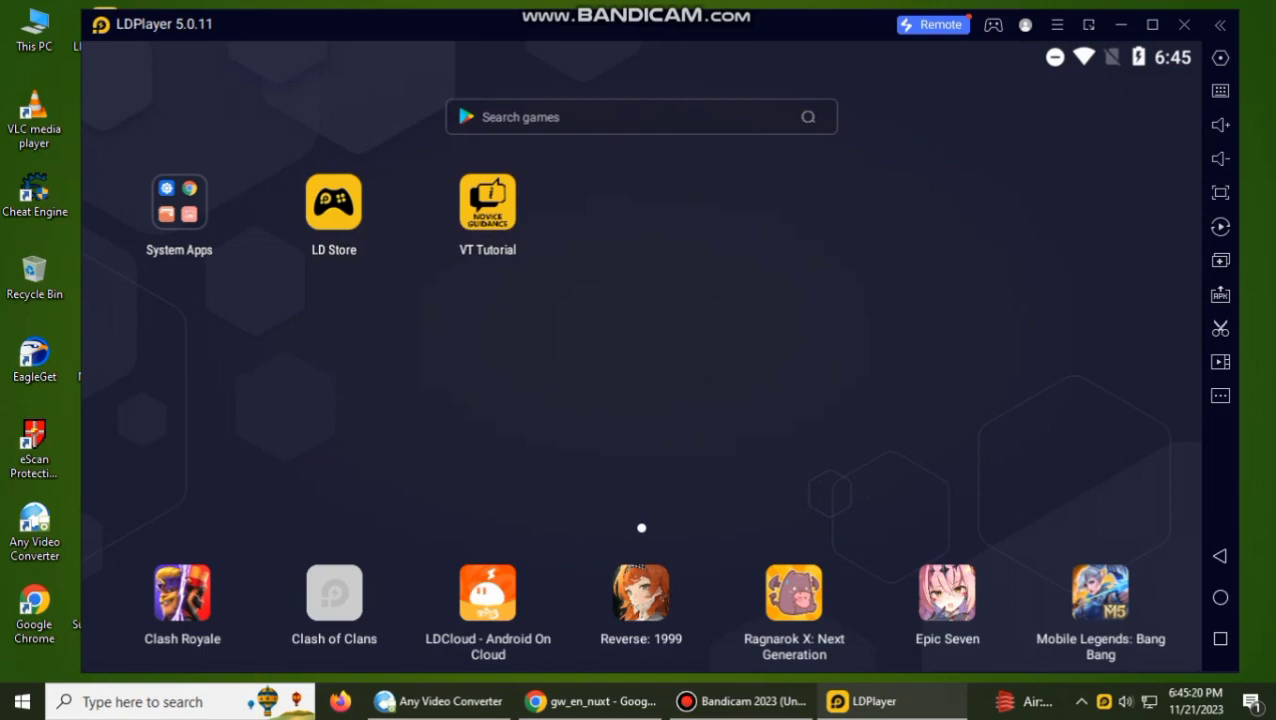
{"action": "left_click", "coordinate": [1057, 24]}
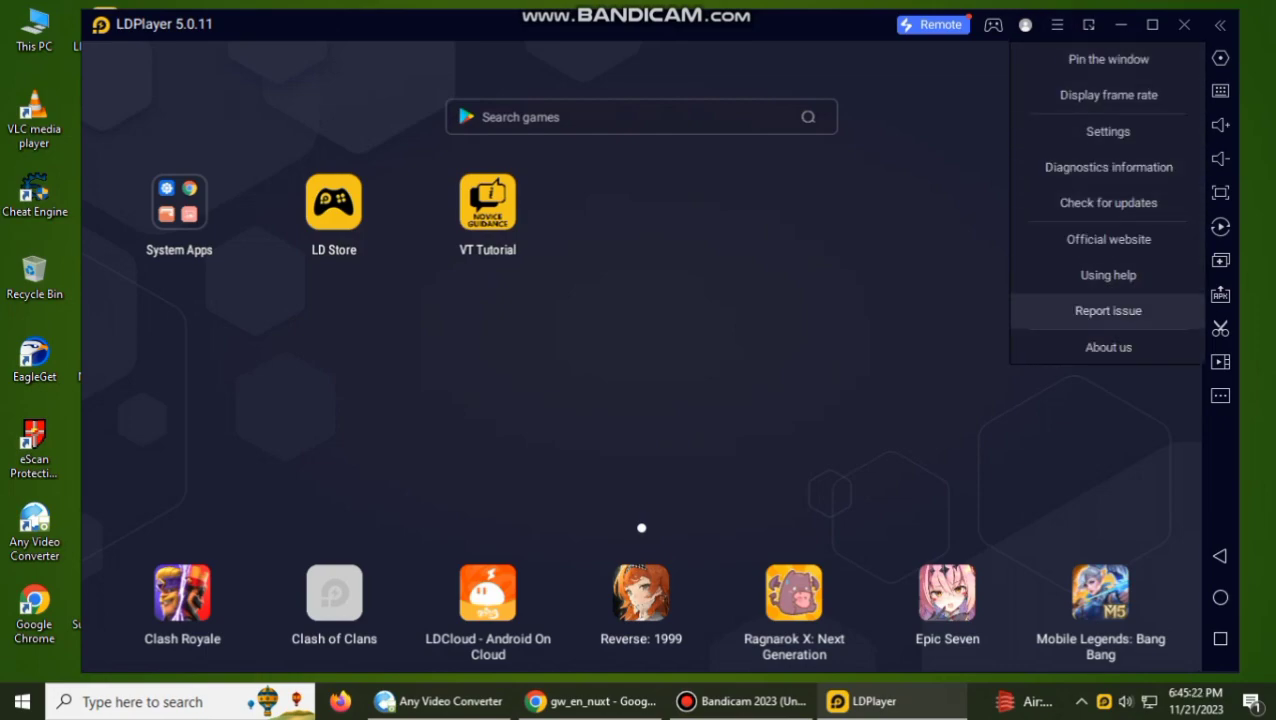
{"action": "left_click", "coordinate": [1108, 203]}
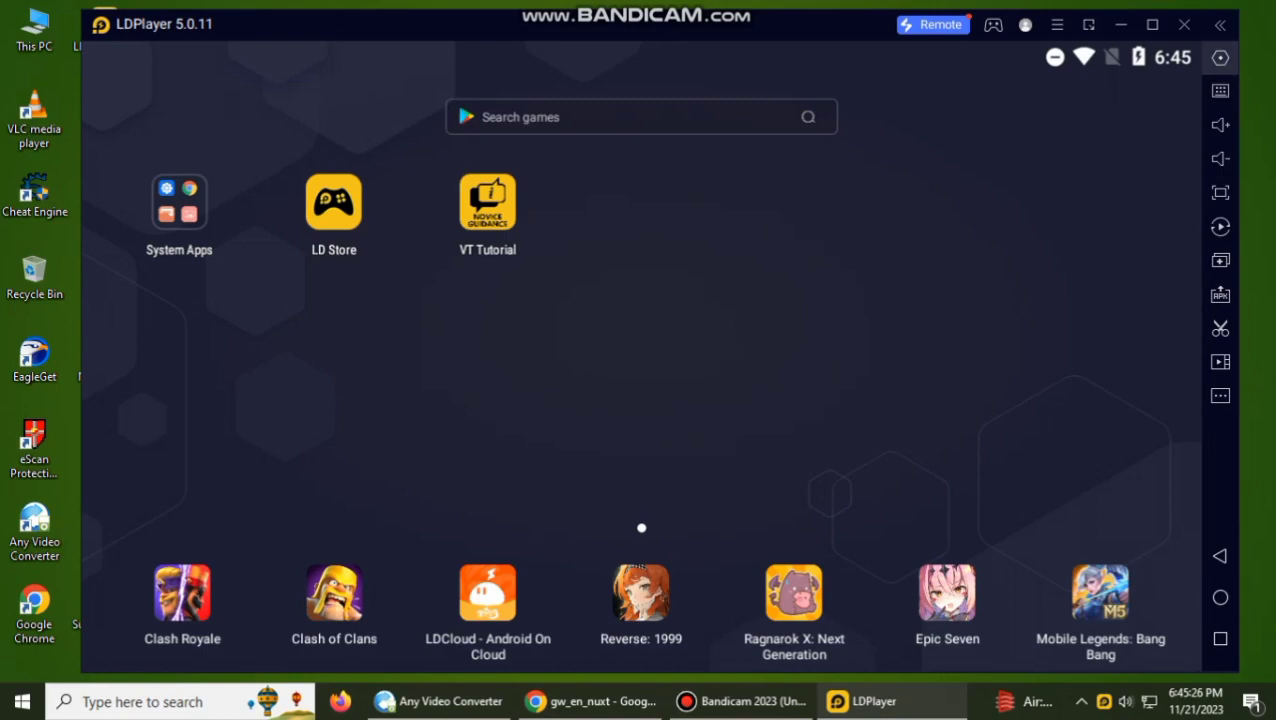
Open the emulator's settings at the Other settings page.
{"action": "left_click", "coordinate": [1220, 57]}
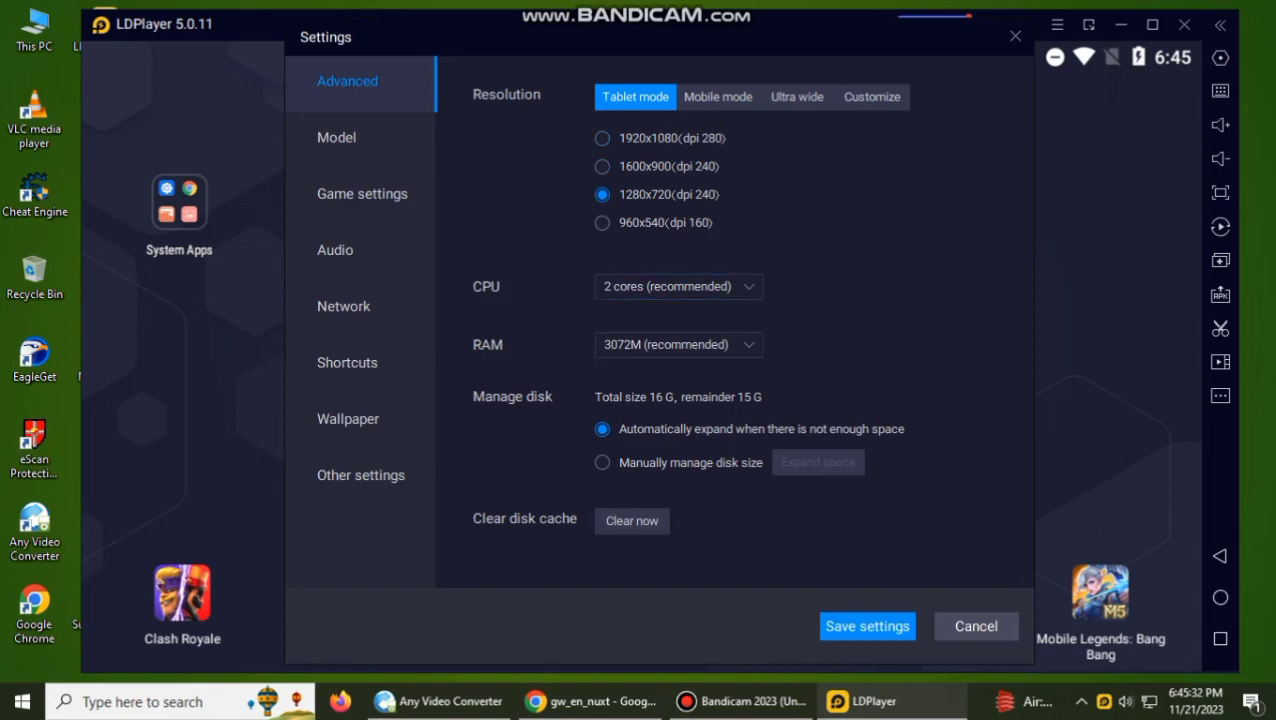
{"action": "left_click", "coordinate": [361, 476]}
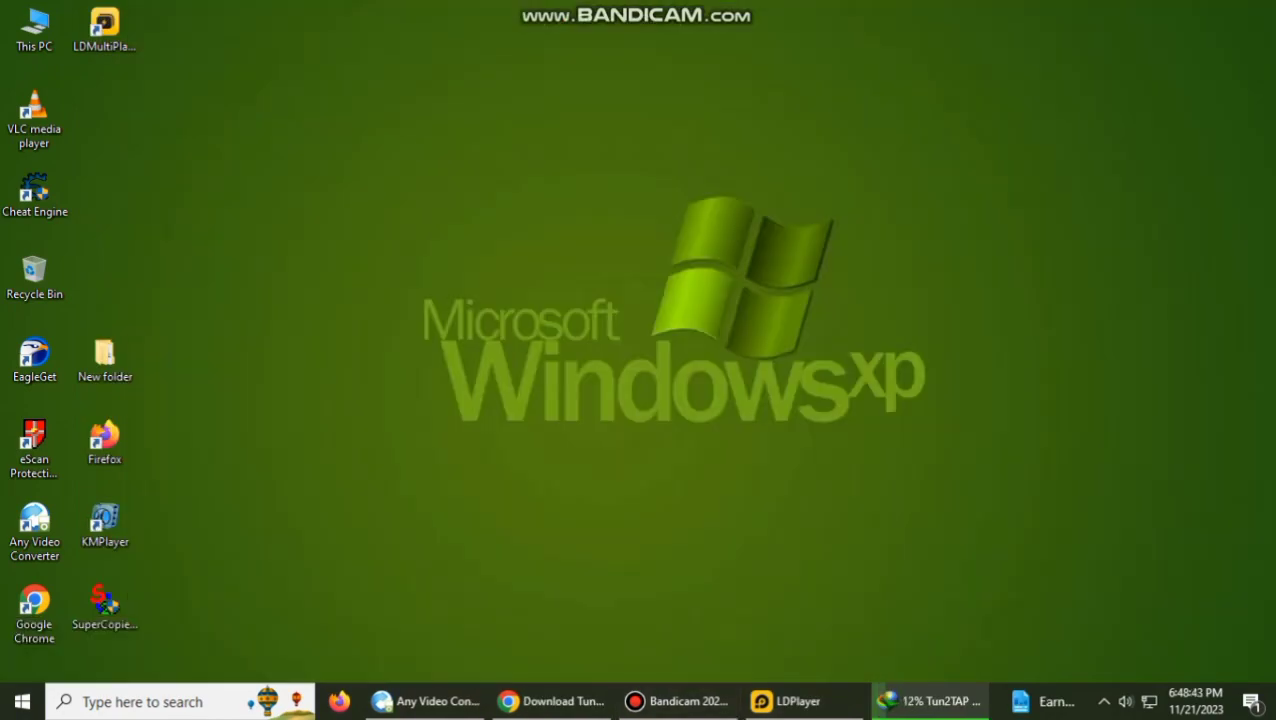
Launch LDMultiPlayer from the desktop and move its shortcut next to the Recycle Bin.
{"action": "double_click", "coordinate": [105, 28]}
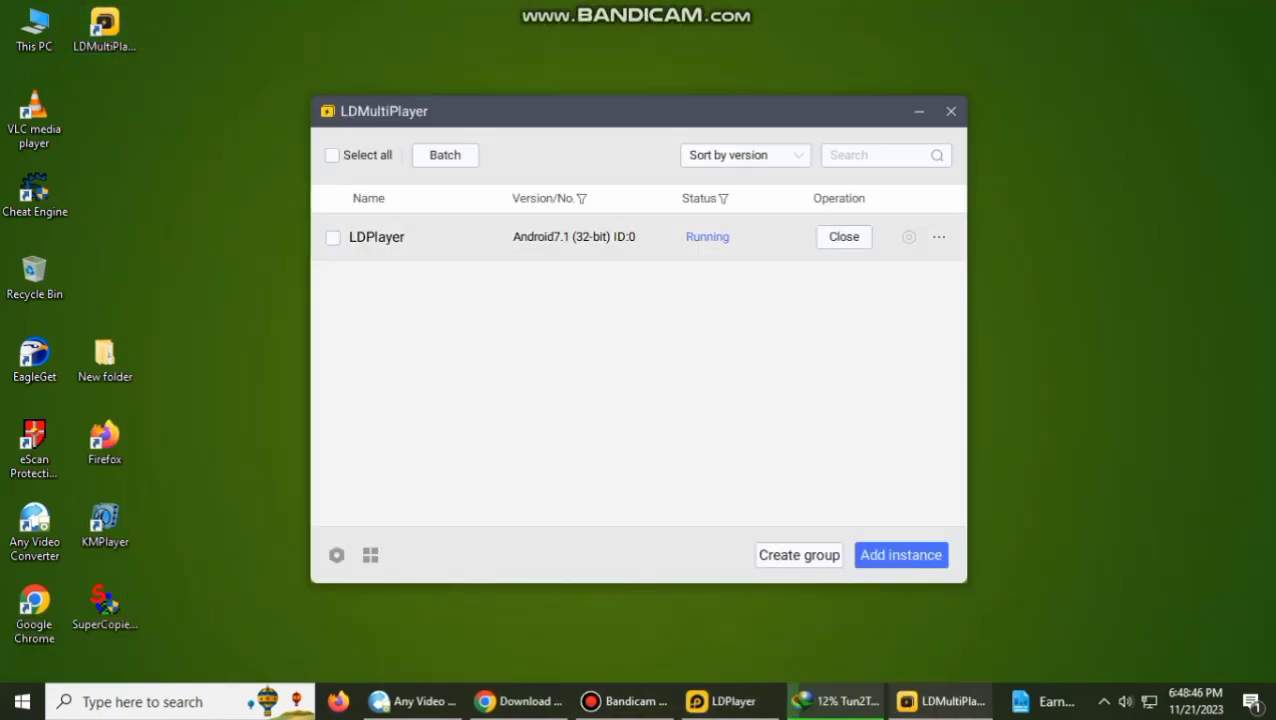
{"action": "left_click_drag", "start_coordinate": [105, 28], "coordinate": [105, 280]}
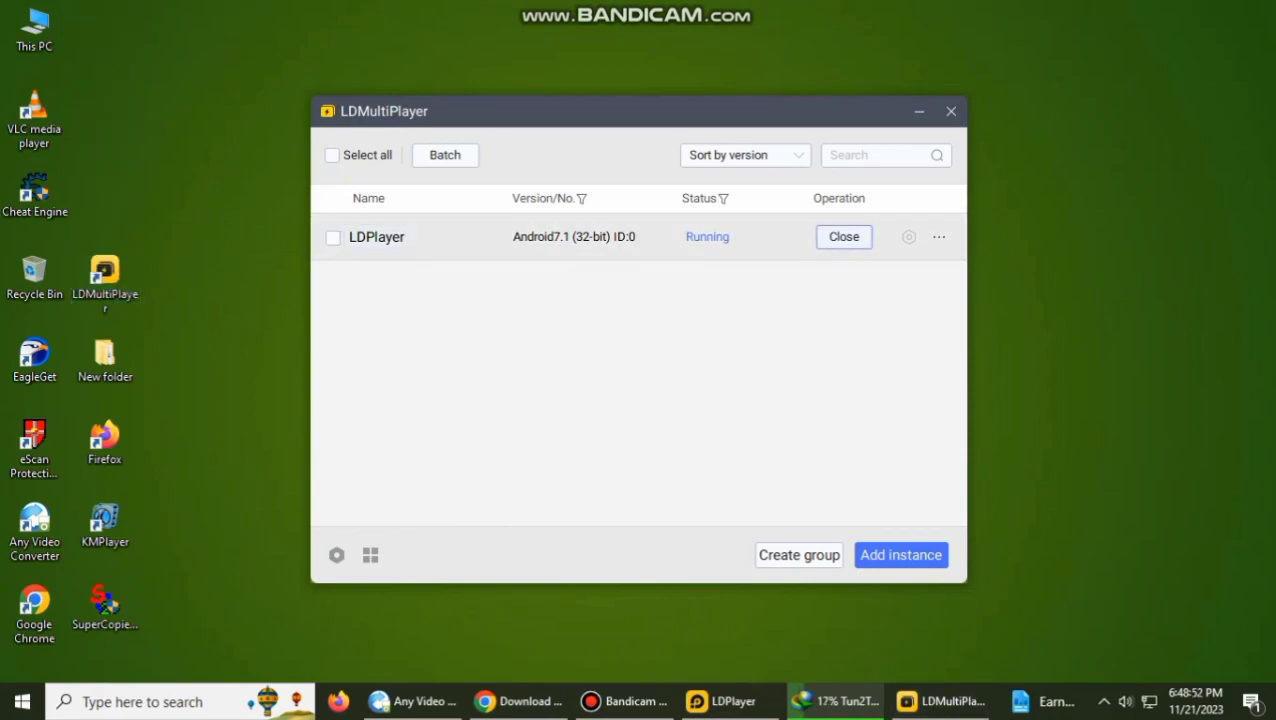
Shut down the running LDPlayer instance, confirming the exit from its own window.
{"action": "left_click", "coordinate": [844, 237]}
{"action": "left_click", "coordinate": [694, 418]}
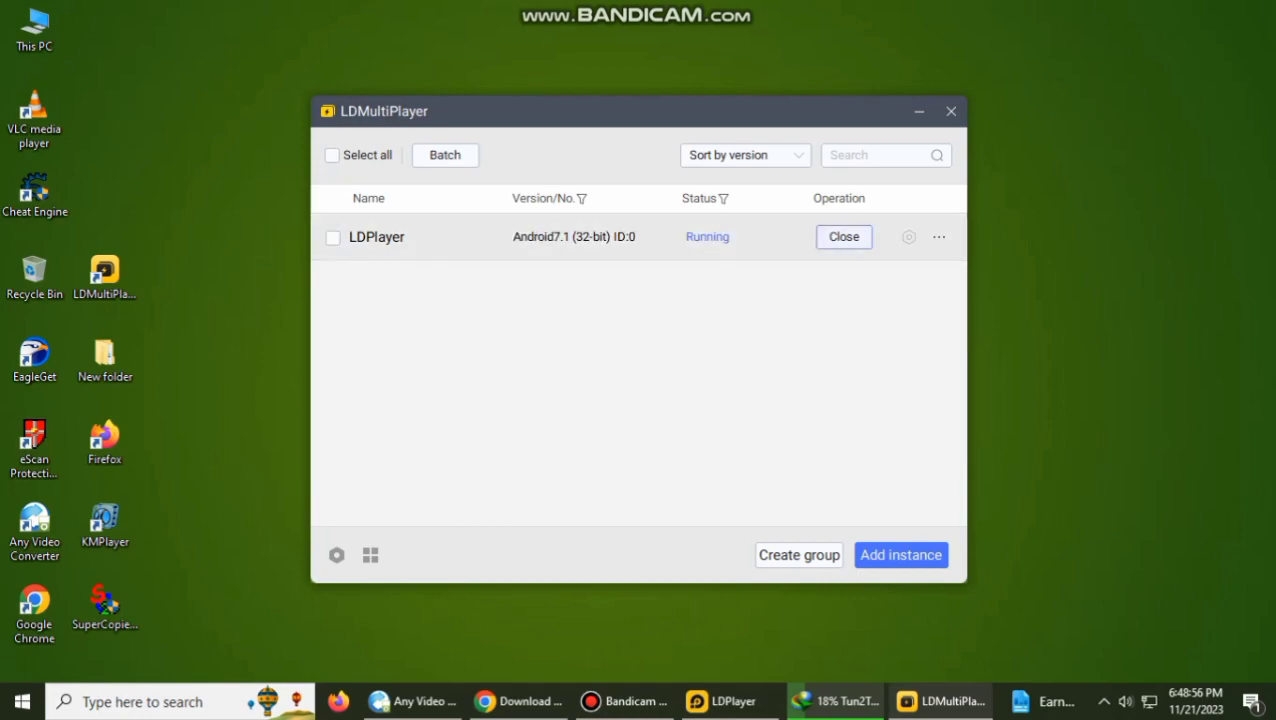
{"action": "left_click", "coordinate": [725, 701]}
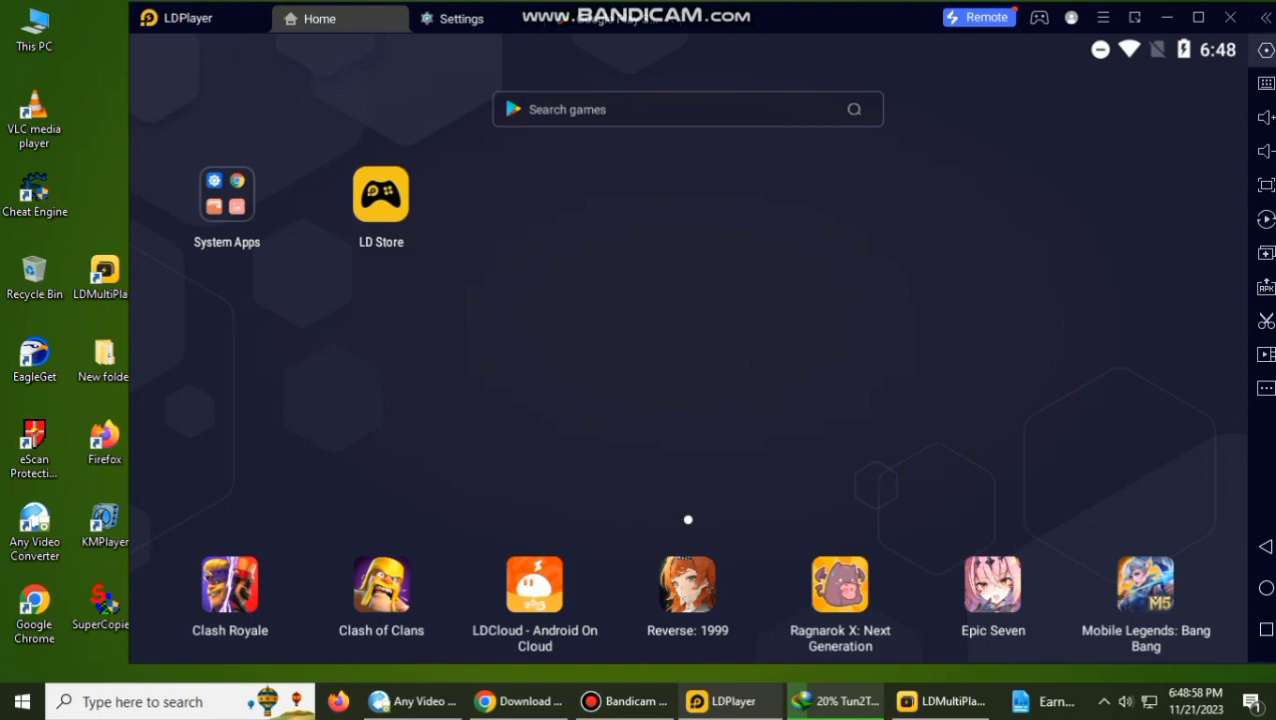
{"action": "left_click", "coordinate": [1230, 17]}
{"action": "left_click", "coordinate": [762, 407]}
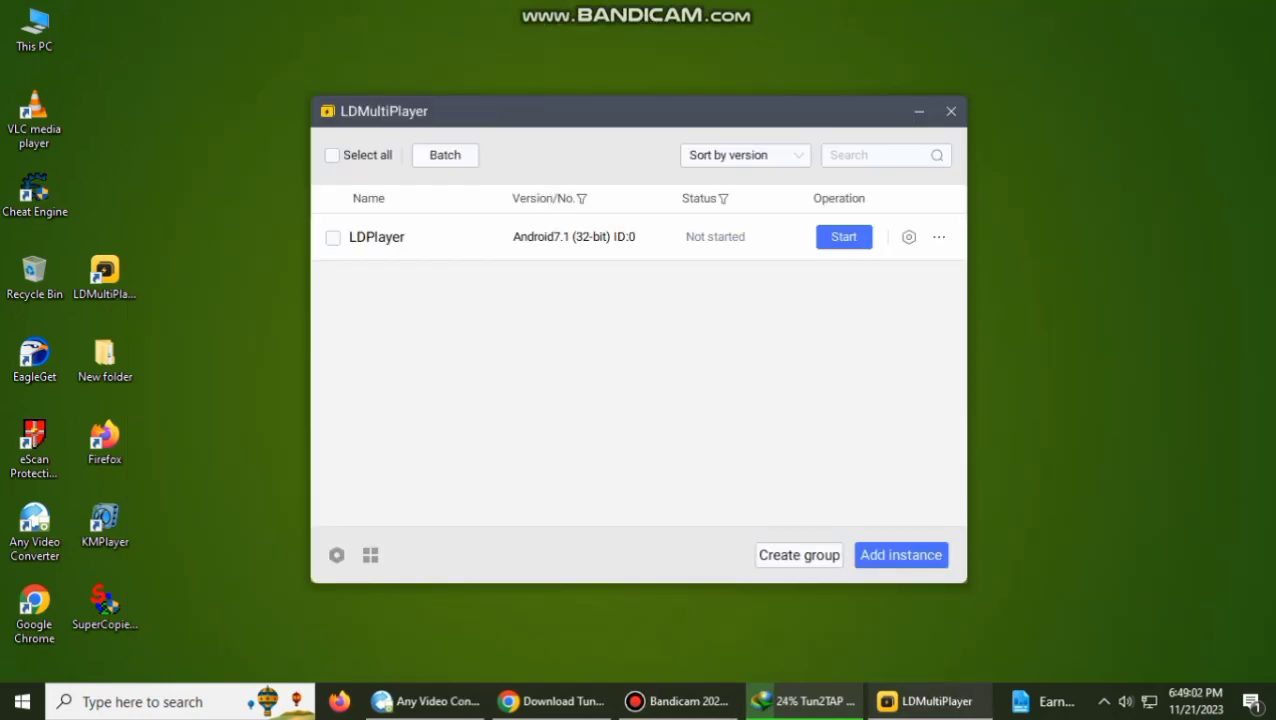
Create a new instance group in the instance list, leaving the LDPlayer instance unselected.
{"action": "left_click", "coordinate": [333, 238]}
{"action": "left_click", "coordinate": [333, 238]}
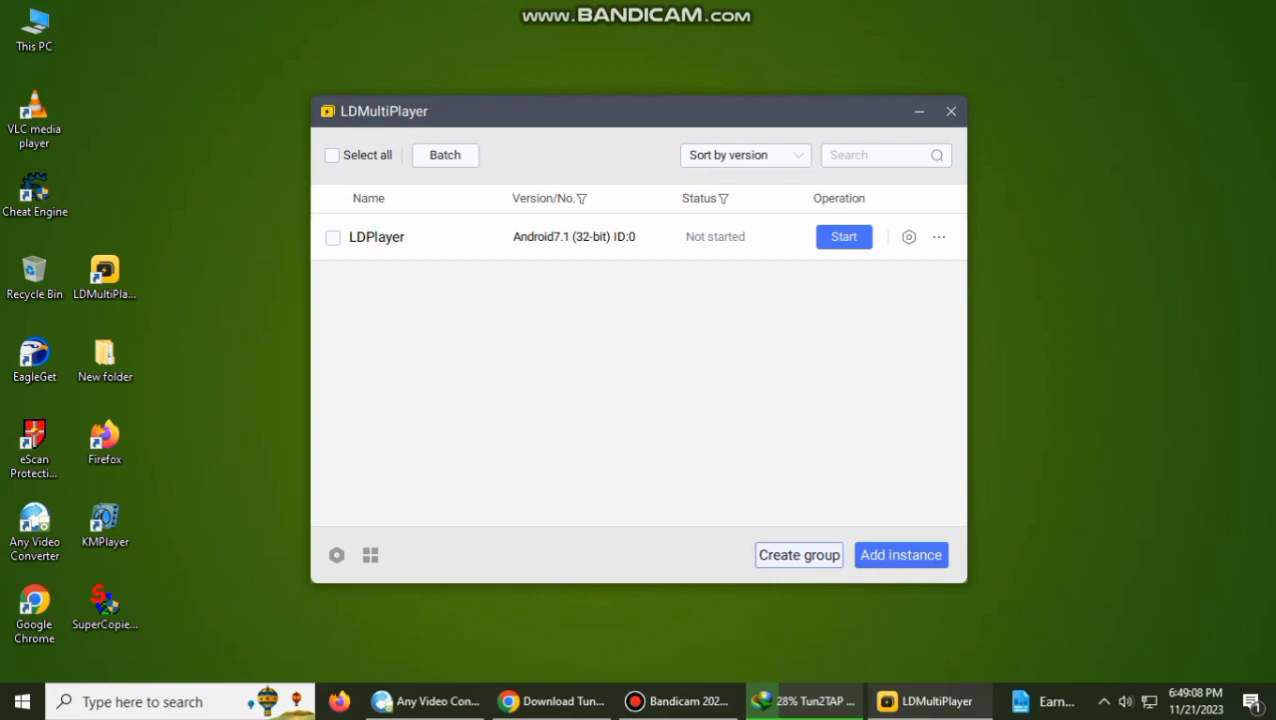
{"action": "left_click", "coordinate": [799, 555]}
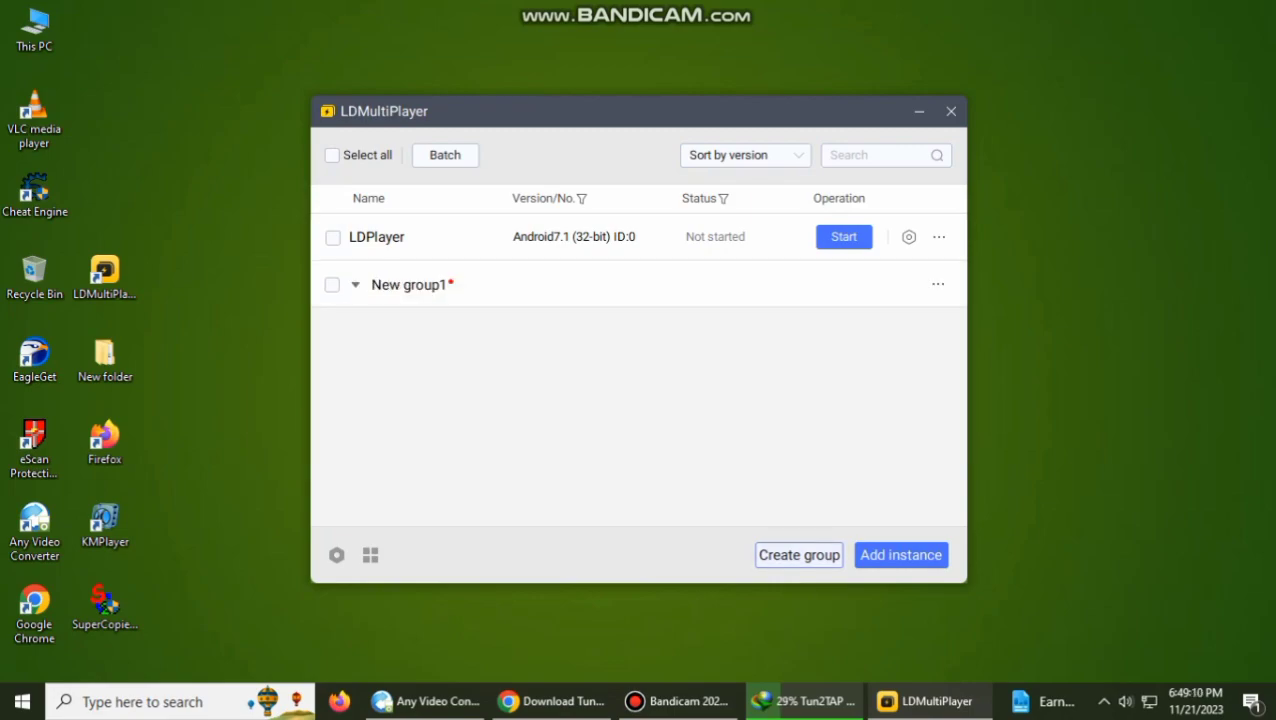
{"action": "left_click", "coordinate": [901, 555]}
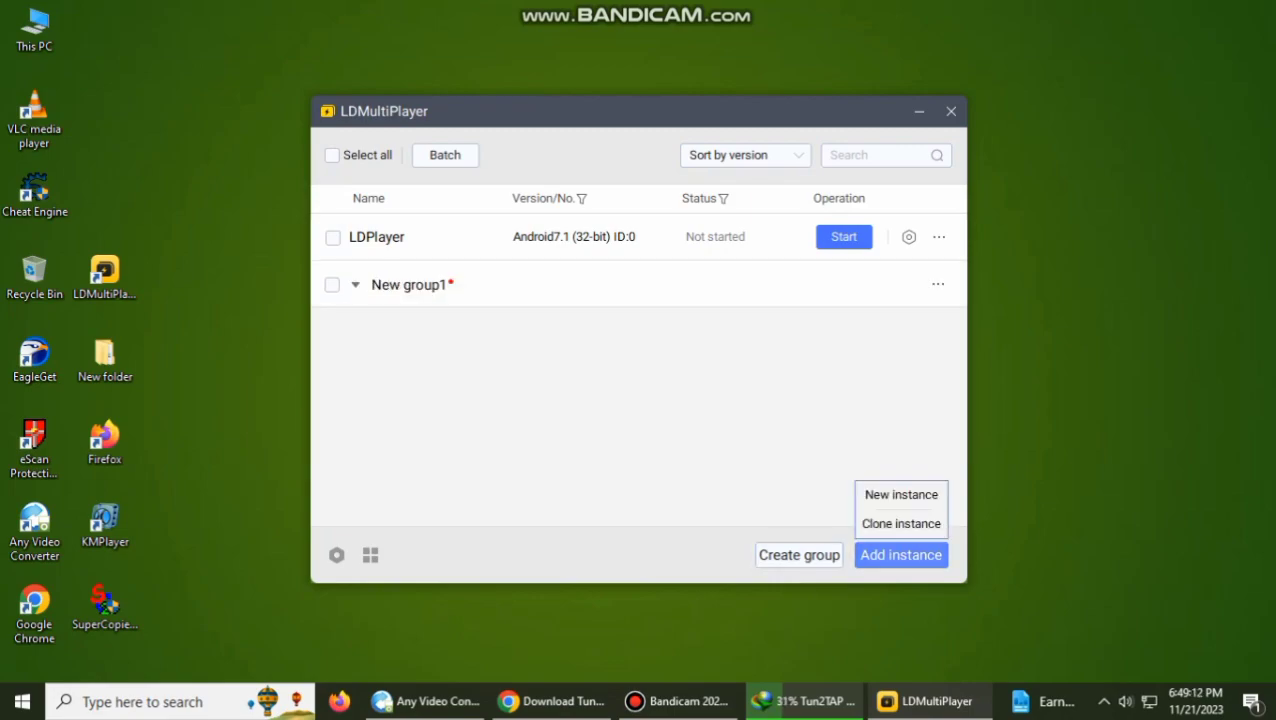
{"action": "left_click", "coordinate": [901, 494]}
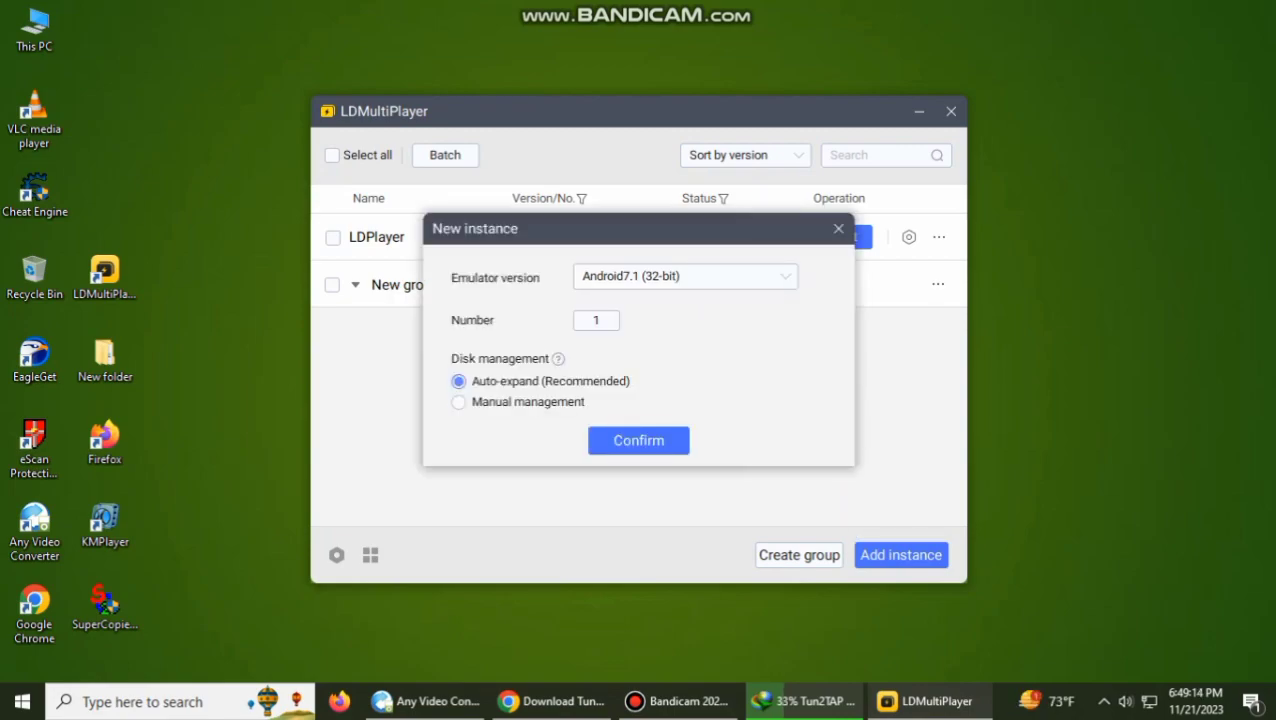
{"action": "left_click", "coordinate": [686, 277]}
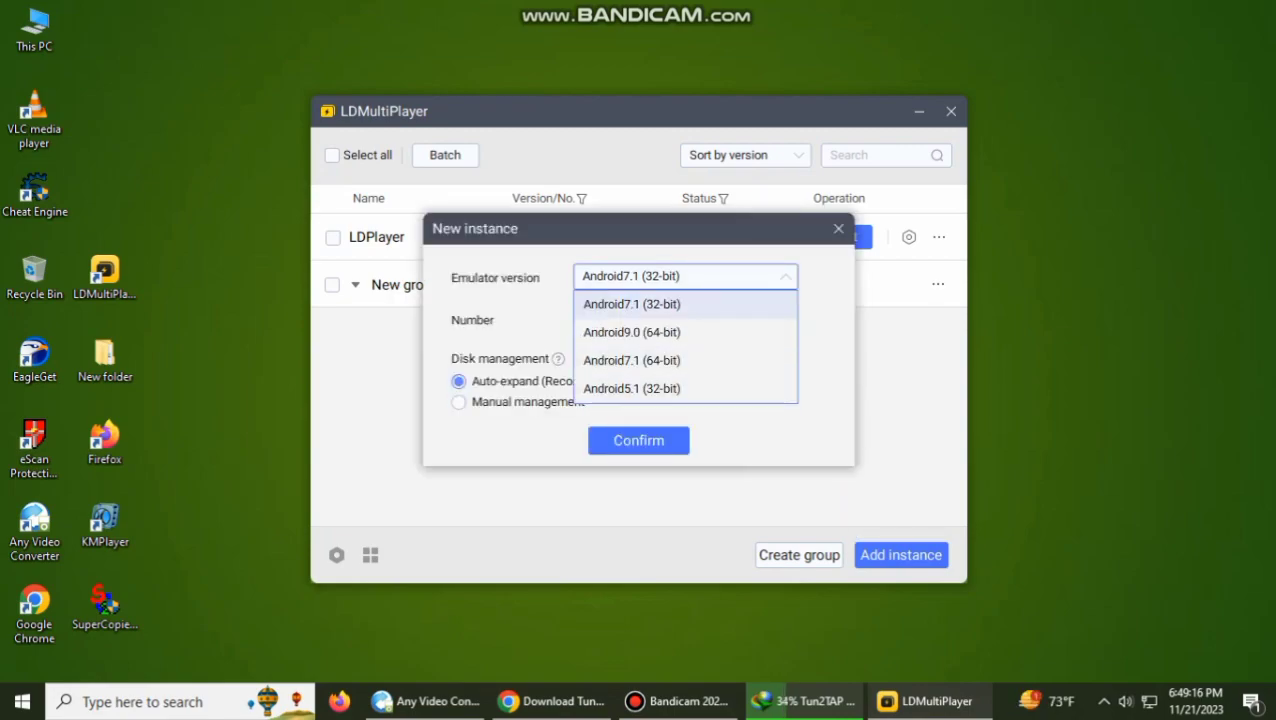
{"action": "left_click", "coordinate": [632, 332]}
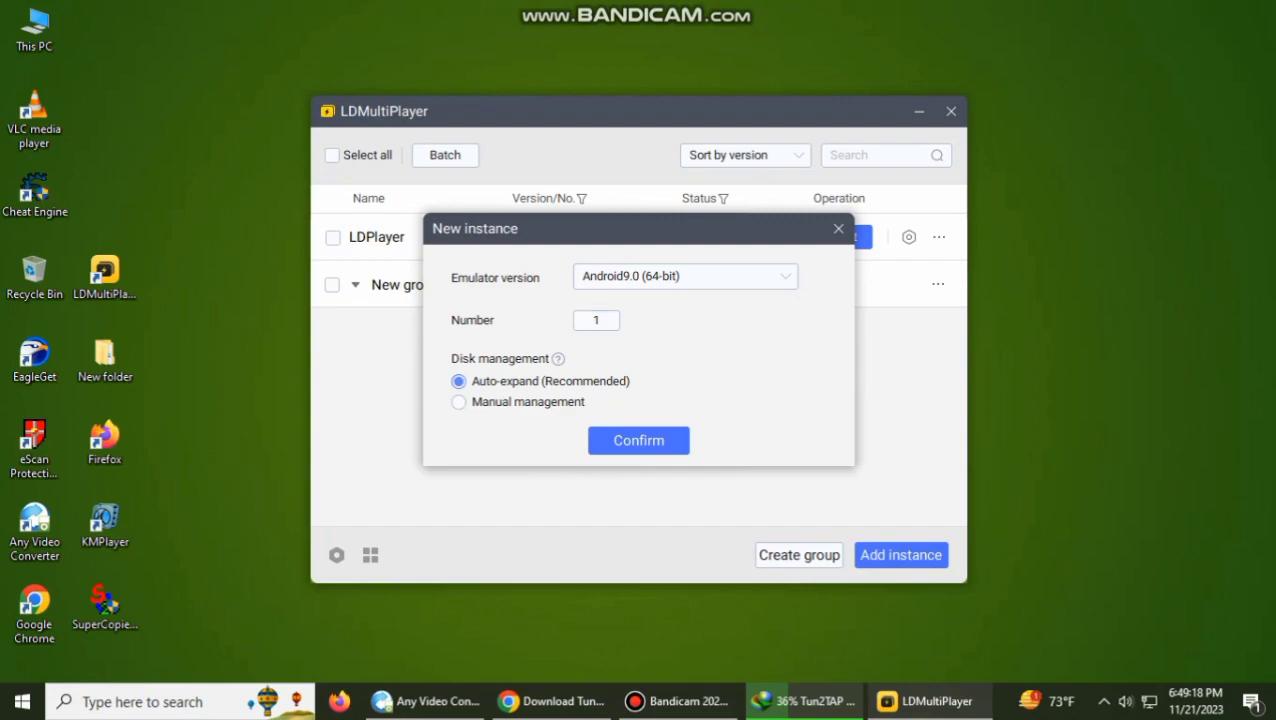
{"action": "left_click", "coordinate": [638, 440]}
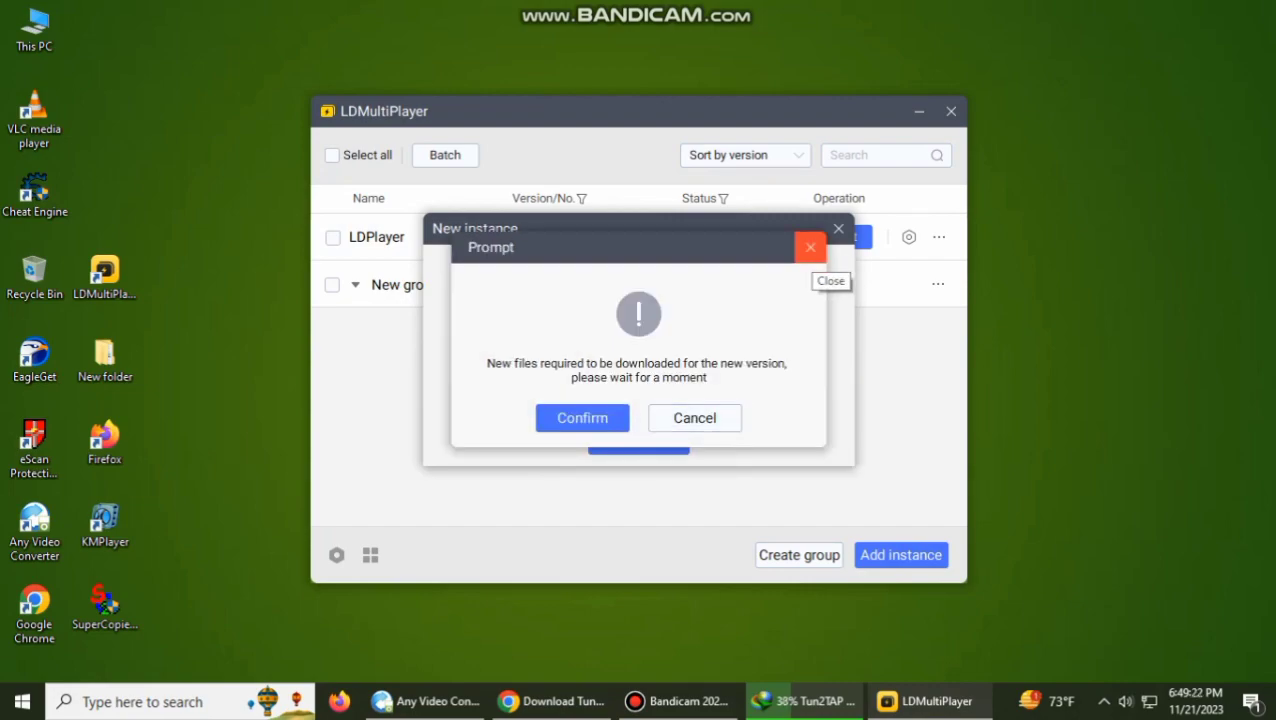
{"action": "left_click", "coordinate": [810, 247]}
{"action": "left_click", "coordinate": [838, 228]}
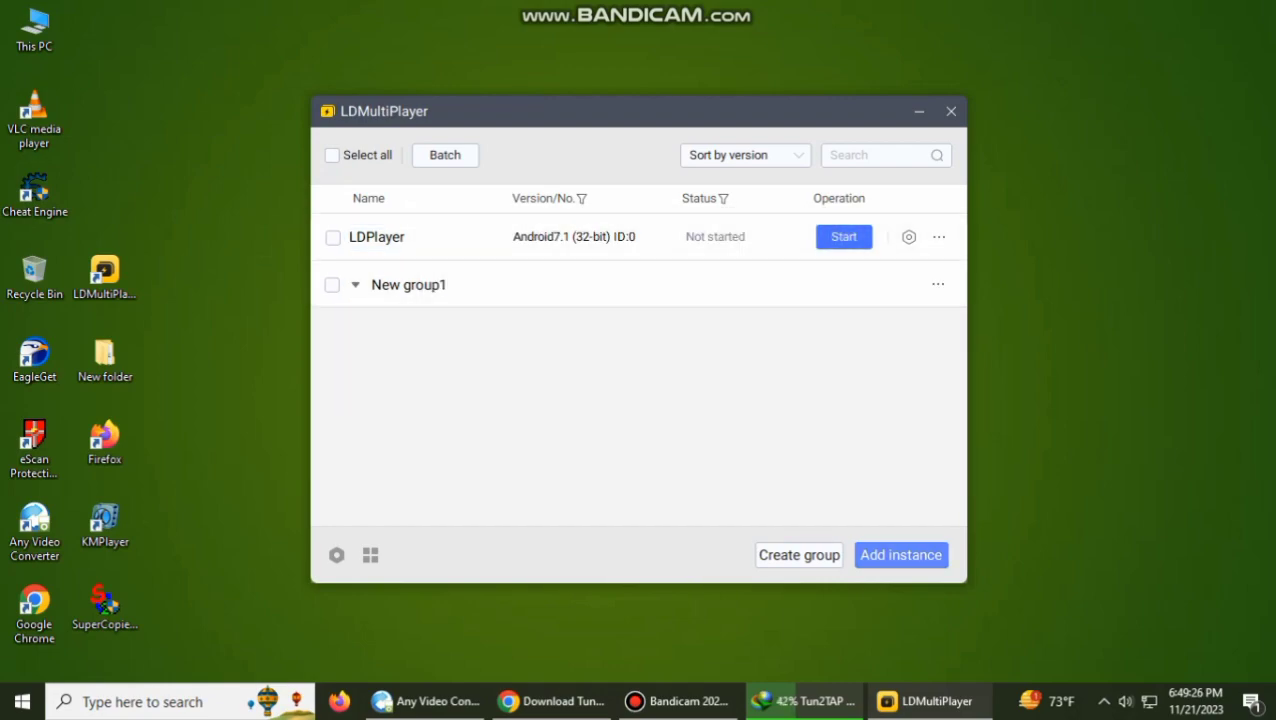
Look through the Optimization settings, from FPS and virtual disk mode to window arrangement and batch parameters, and close them without saving.
{"action": "left_click", "coordinate": [336, 555]}
{"action": "scroll", "coordinate": [430, 350], "scroll_direction": "down", "scroll_amount": 2}
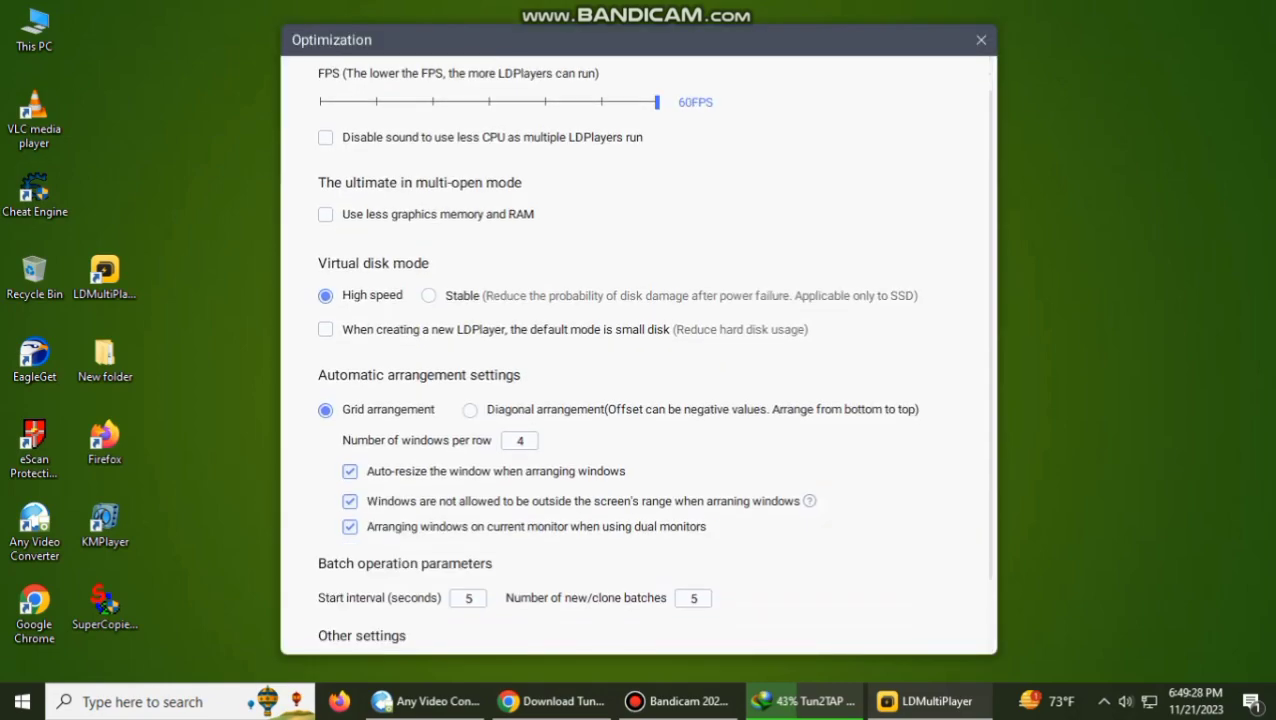
{"action": "scroll", "coordinate": [430, 350], "scroll_direction": "up", "scroll_amount": 2}
{"action": "scroll", "coordinate": [640, 355], "scroll_direction": "down", "scroll_amount": 2}
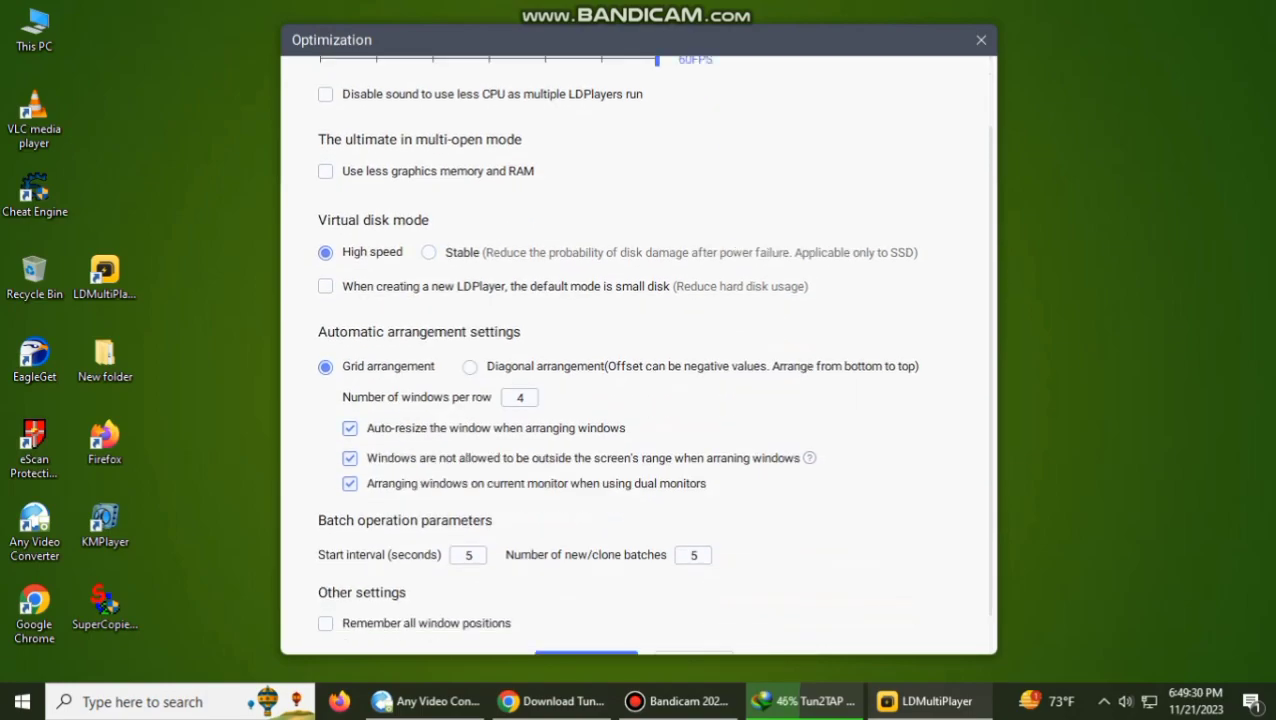
{"action": "scroll", "coordinate": [640, 355], "scroll_direction": "up", "scroll_amount": 2}
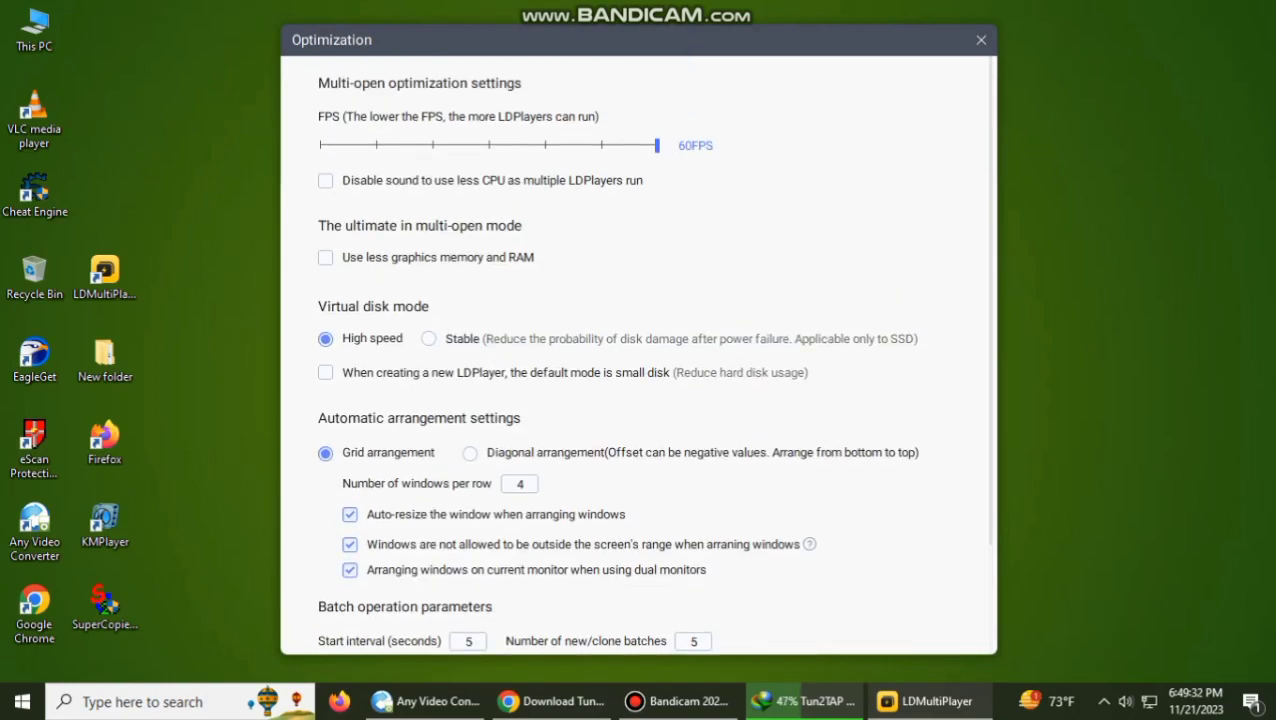
{"action": "scroll", "coordinate": [640, 355], "scroll_direction": "down", "scroll_amount": 3}
{"action": "left_click", "coordinate": [693, 618]}
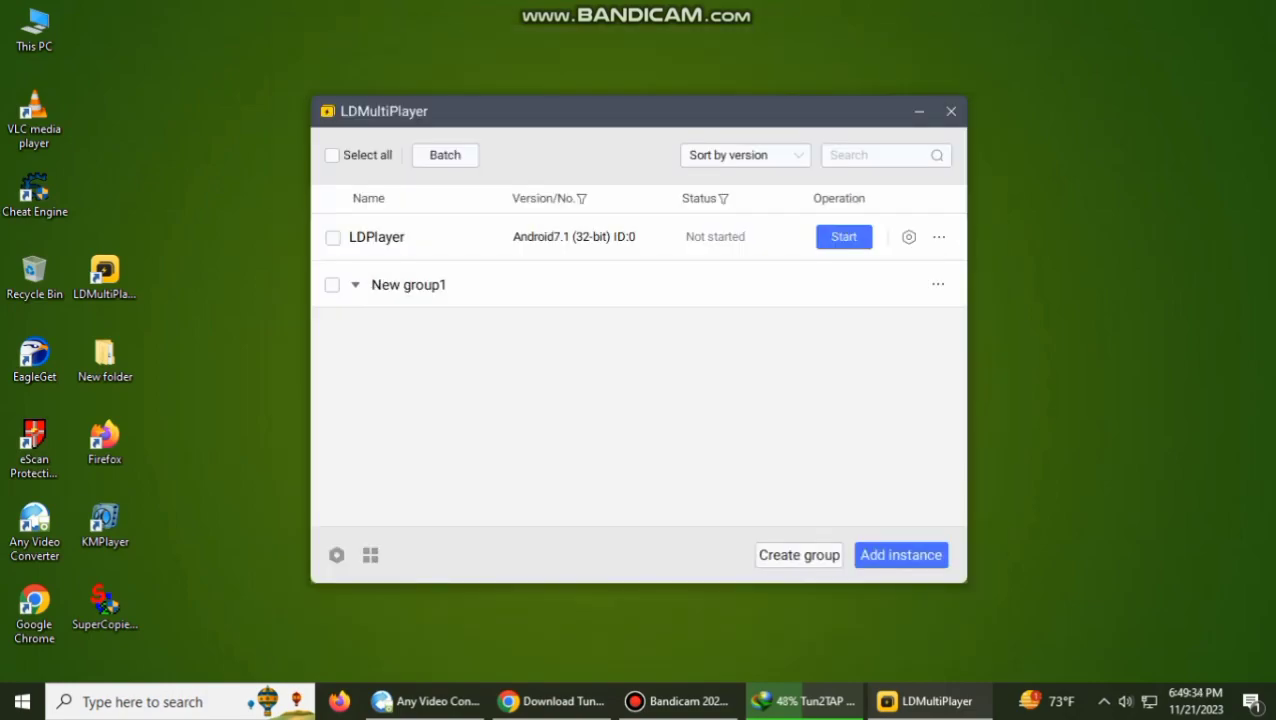
Add one new Android9.0 (64-bit) instance with auto-expand disk management, and accept the download of its required files.
{"action": "mouse_move", "coordinate": [900, 555]}
{"action": "left_click", "coordinate": [899, 492]}
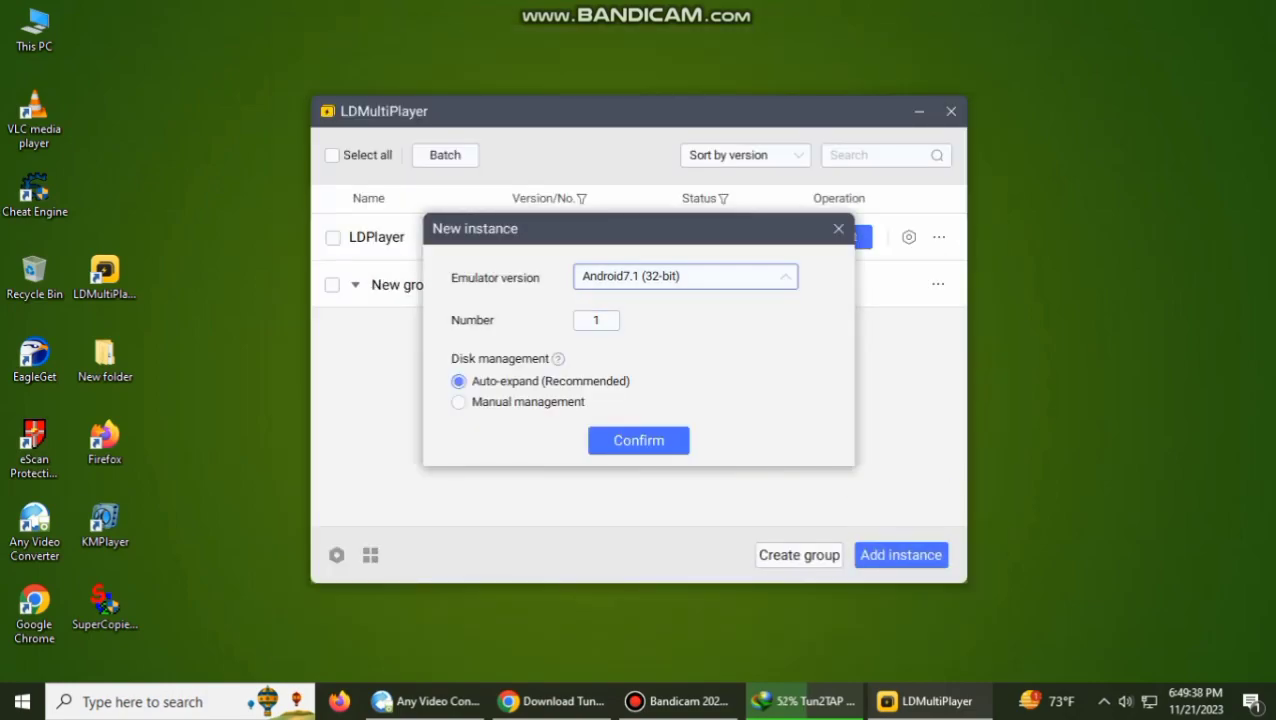
{"action": "left_click", "coordinate": [686, 277]}
{"action": "left_click", "coordinate": [632, 332]}
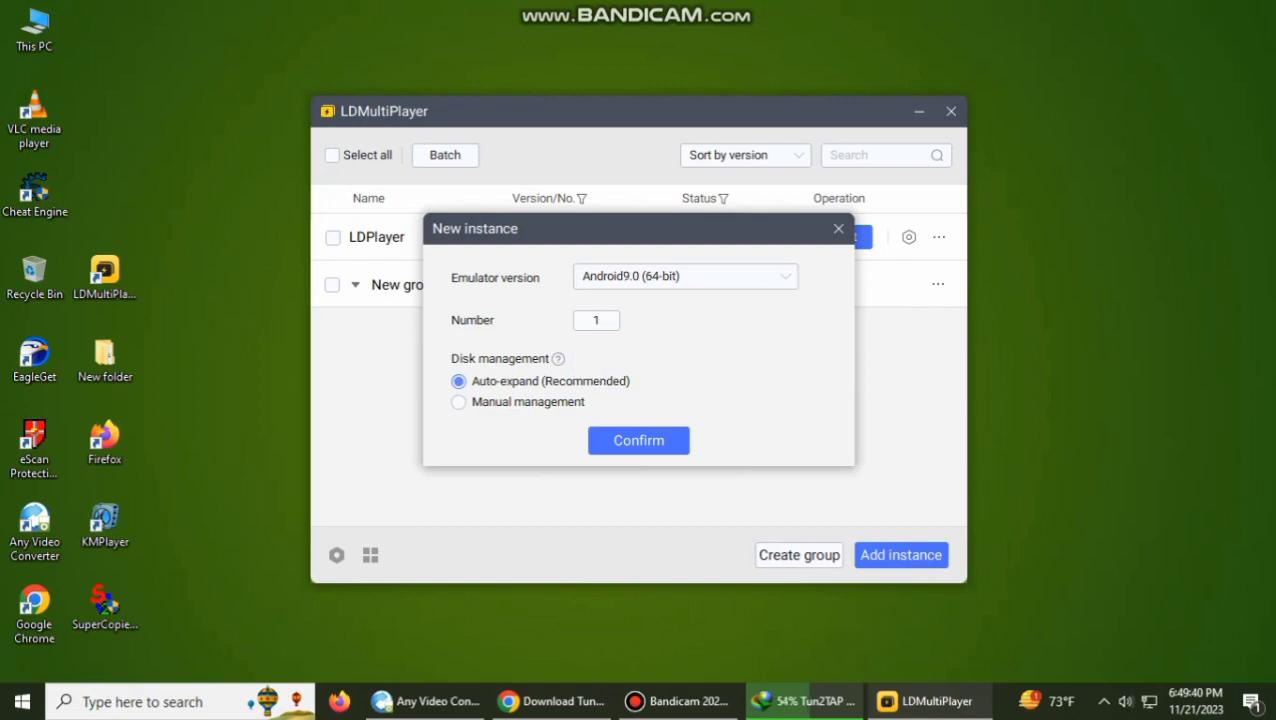
{"action": "left_click", "coordinate": [638, 440]}
{"action": "left_click", "coordinate": [582, 418]}
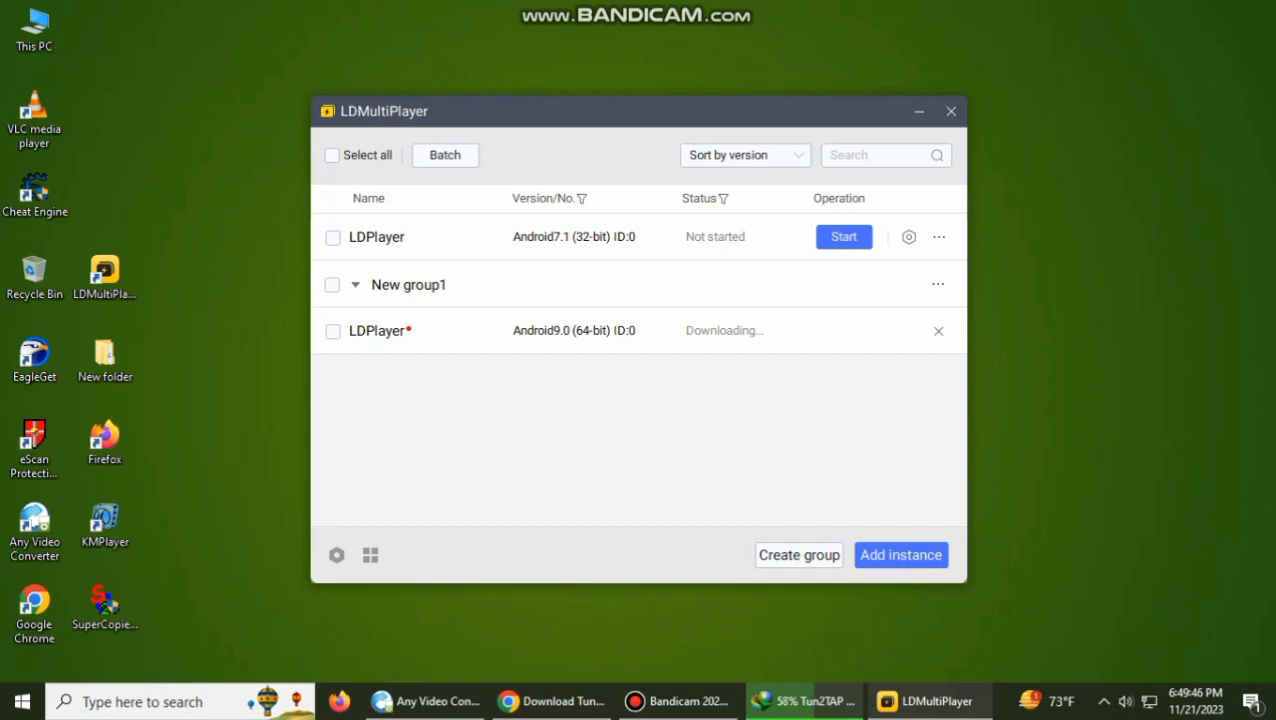
Try to cancel the download of the new Android9.0 (64-bit) instance.
{"action": "left_click", "coordinate": [938, 330]}
{"action": "left_click", "coordinate": [582, 418]}
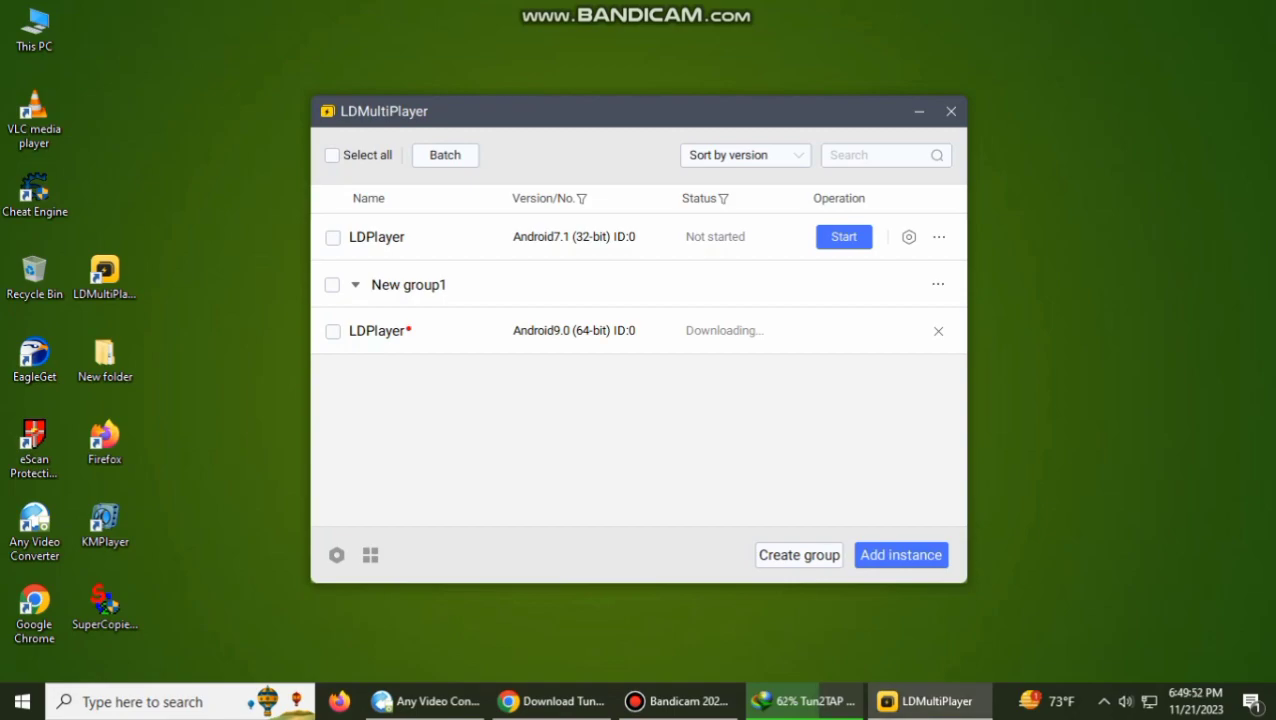
Switch to the download manager's status window for the Tun2TAP APK and check its download progress.
{"action": "left_click", "coordinate": [792, 701]}
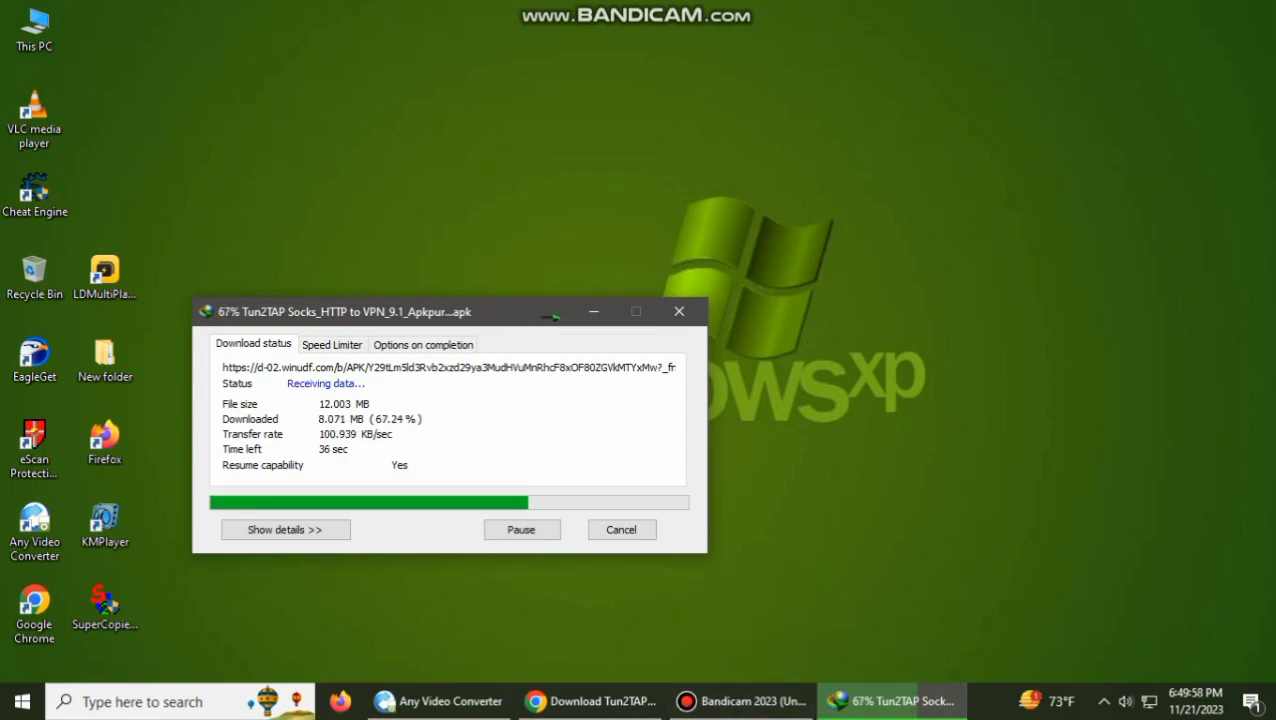
{"action": "key", "text": "alt+Tab"}
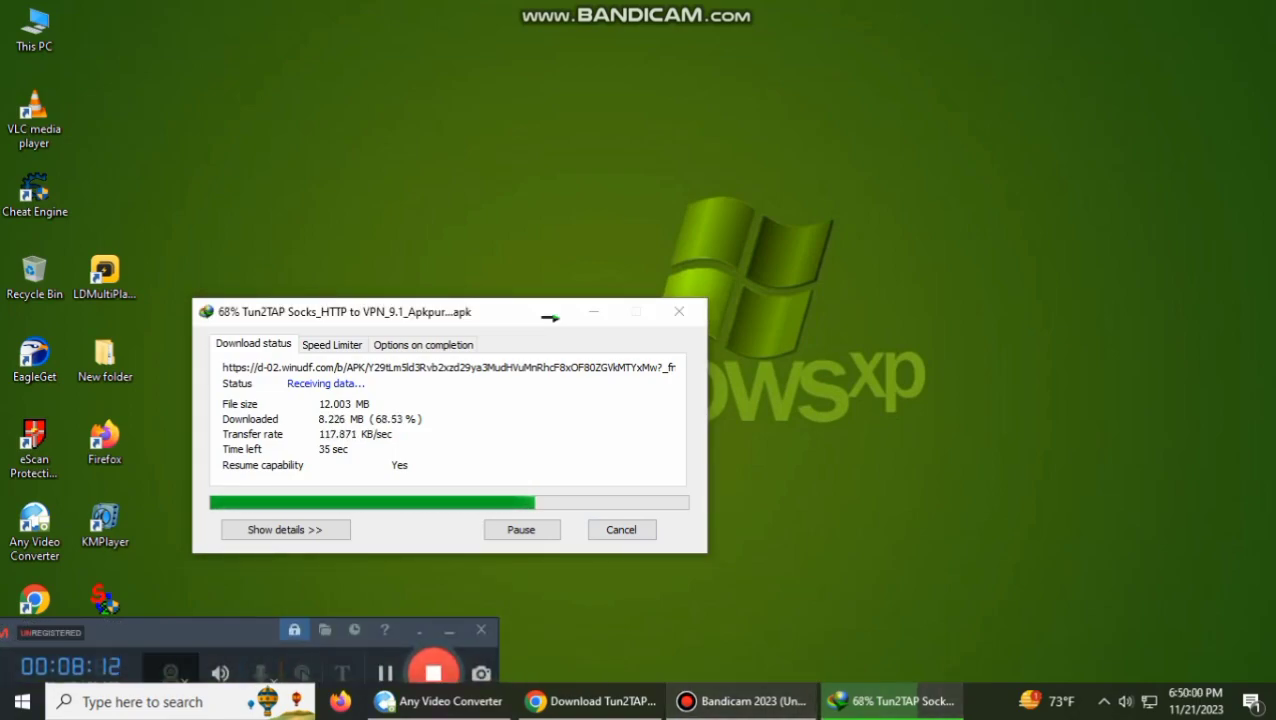